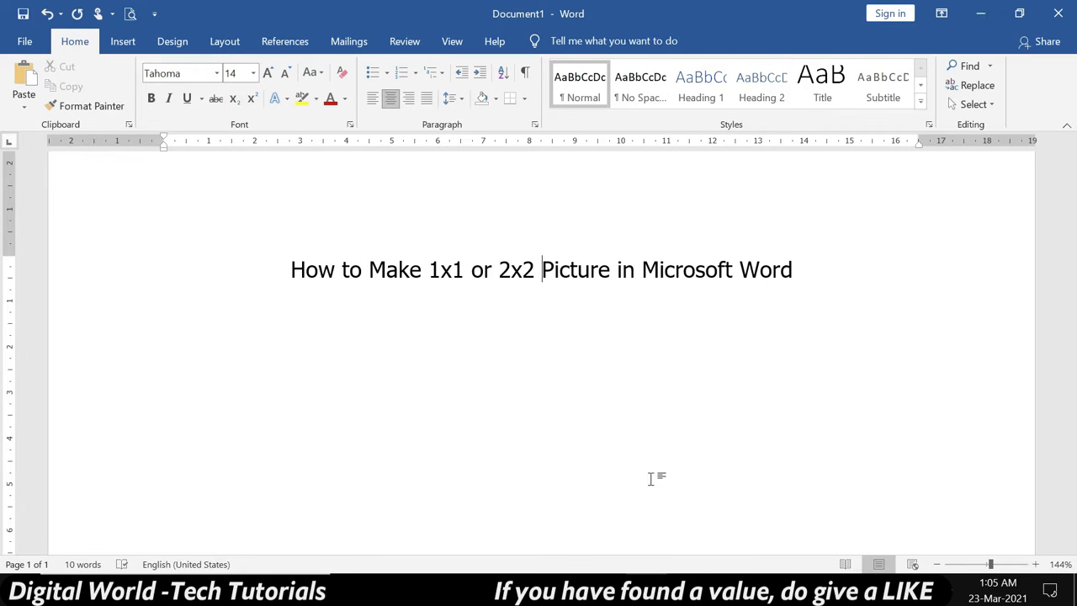
Add two new lines below the title to make room for a picture
click(424, 353)
key(End)
key(Return)
key(Return)
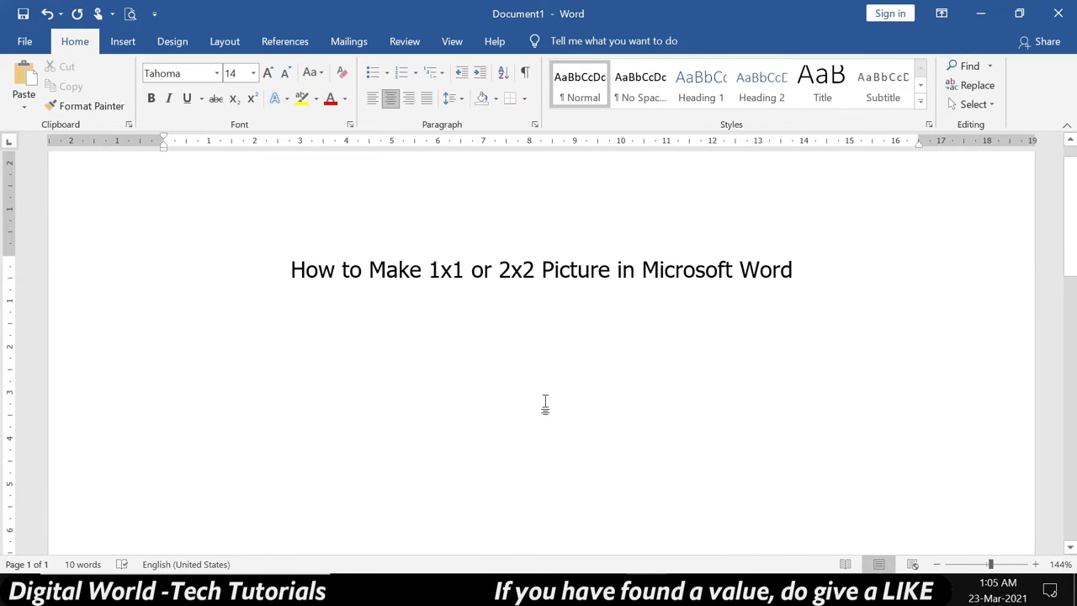
Insert the picture man-590854_1920 from this device below the title
click(123, 43)
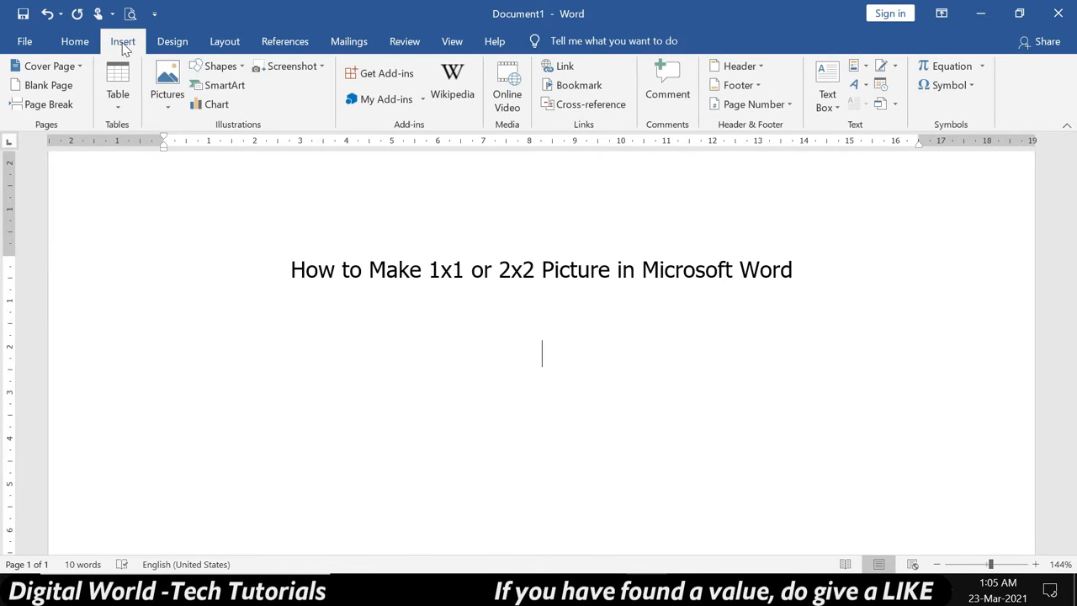
click(175, 106)
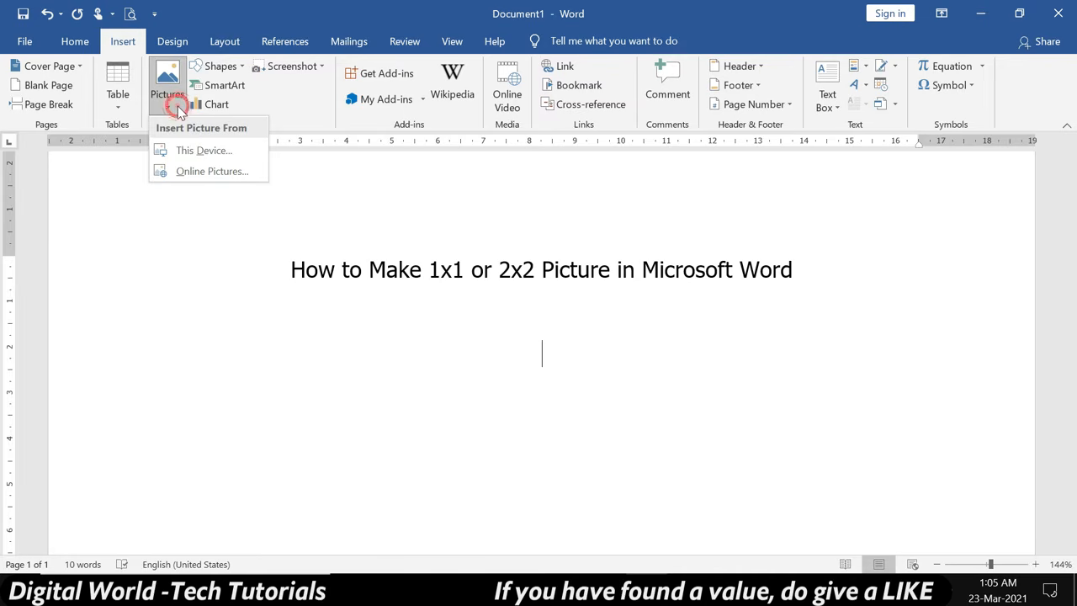
click(198, 151)
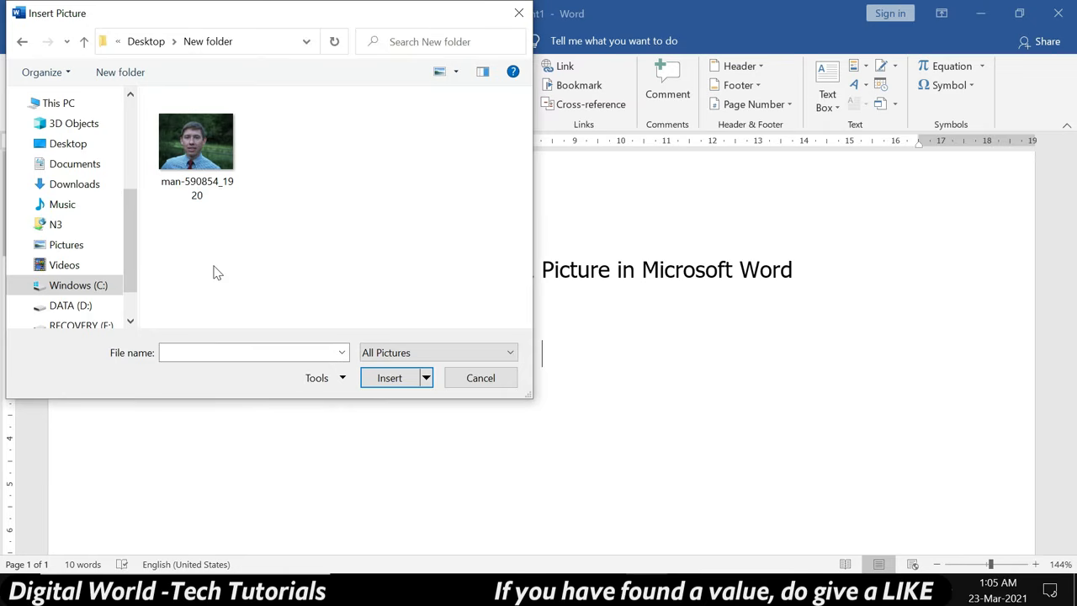
click(203, 149)
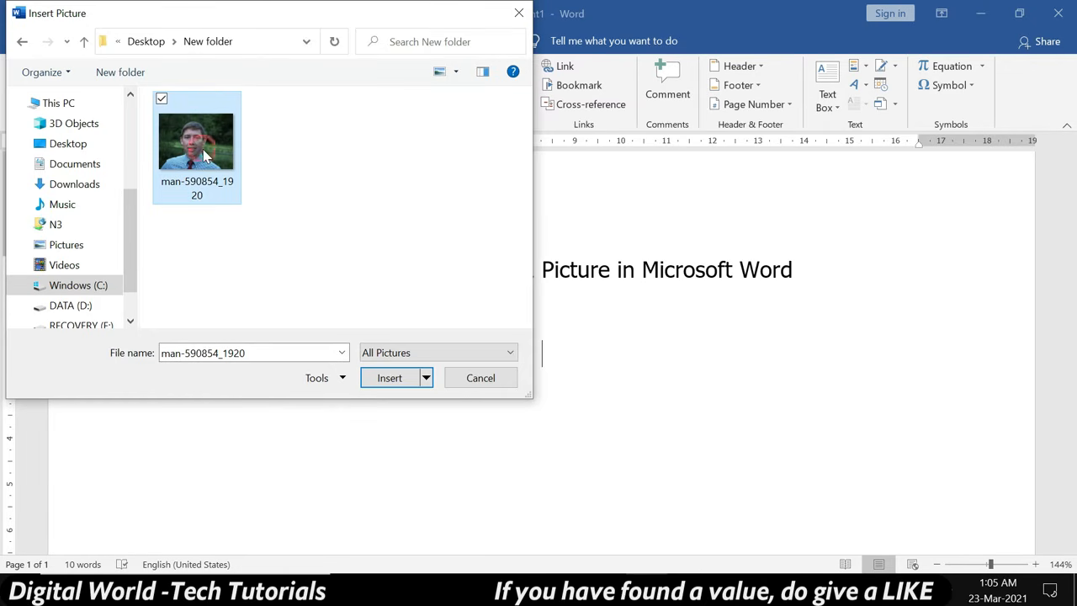
click(399, 381)
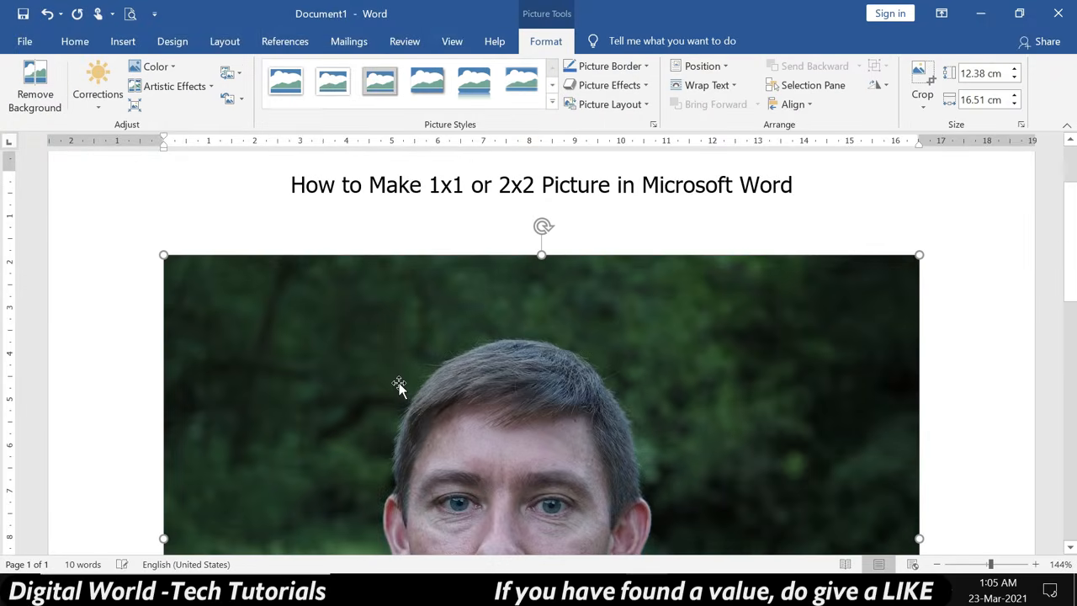
Zoom the document out to 84% and look over the whole inserted picture under the title
scroll(399, 382, down, 5)
scroll(399, 383, up, 2)
scroll(398, 383, up, 2)
scroll(398, 383, down, 4)
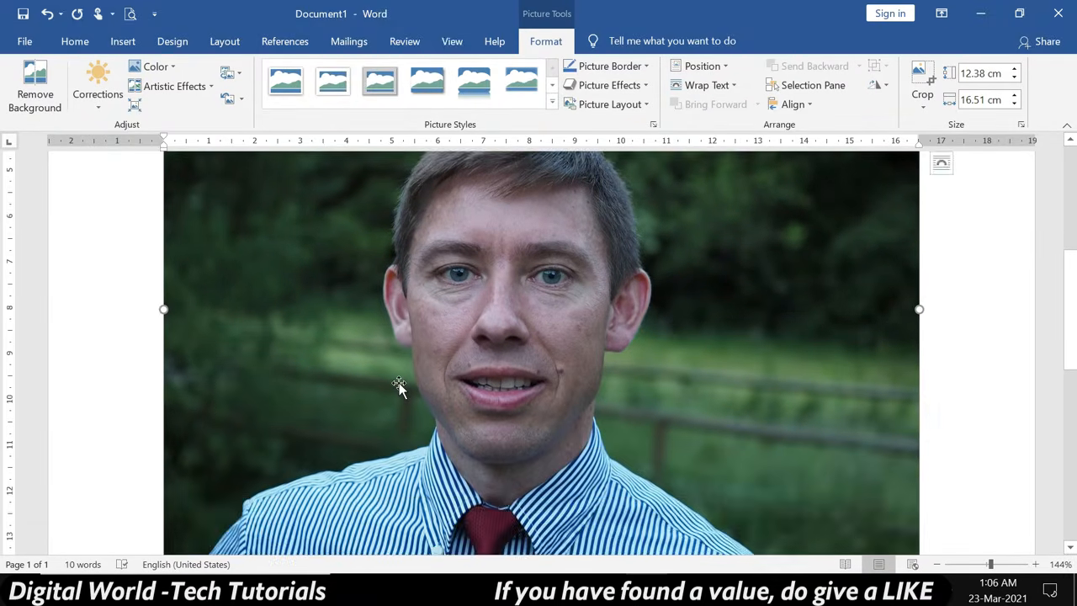
scroll(399, 382, up, 4)
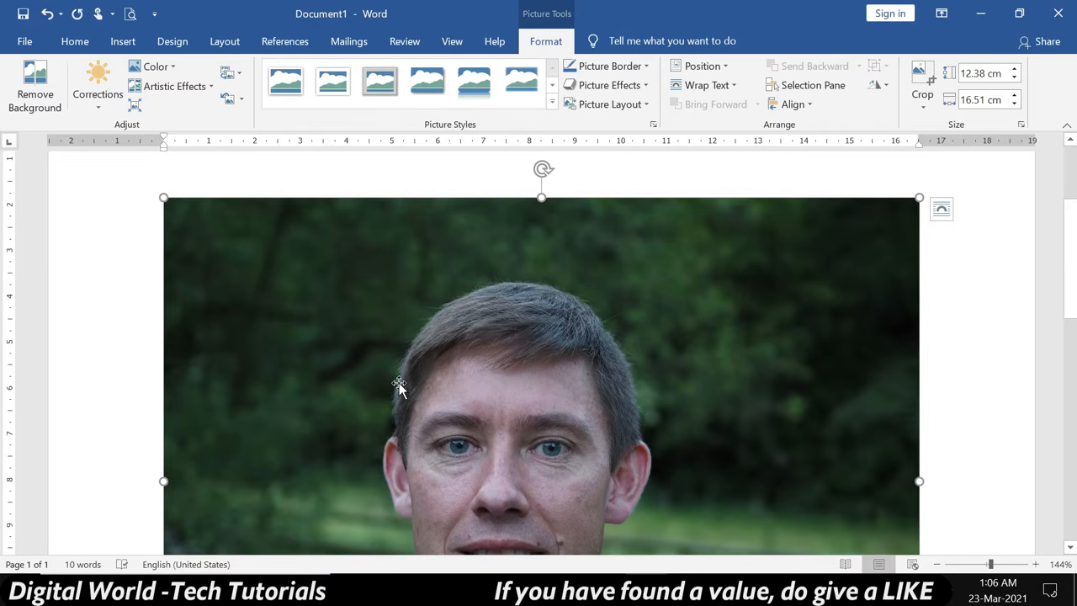
scroll(397, 382, down, 6)
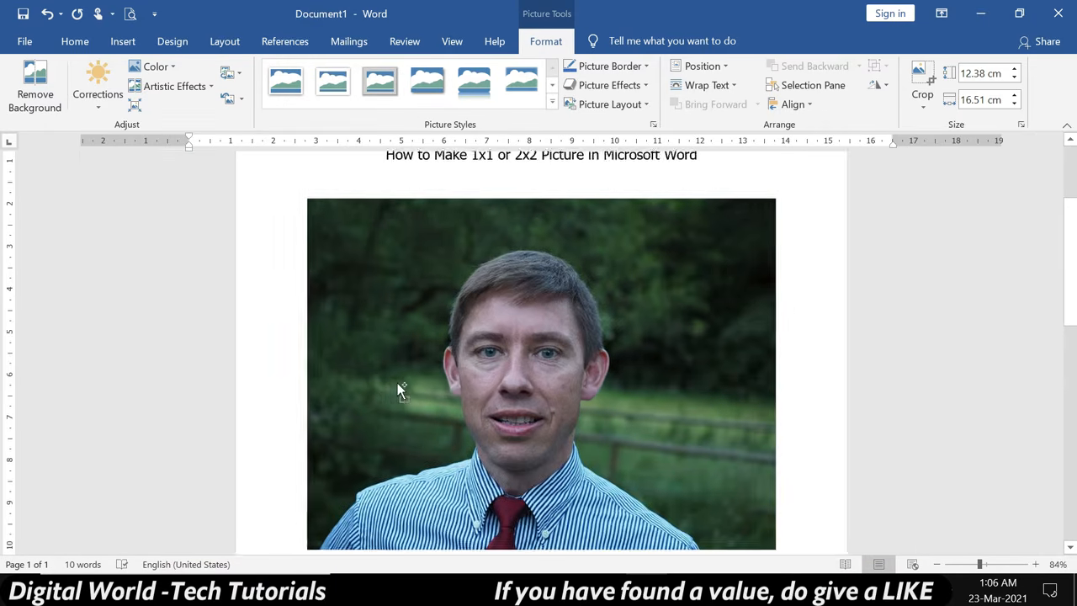
scroll(397, 383, down, 1)
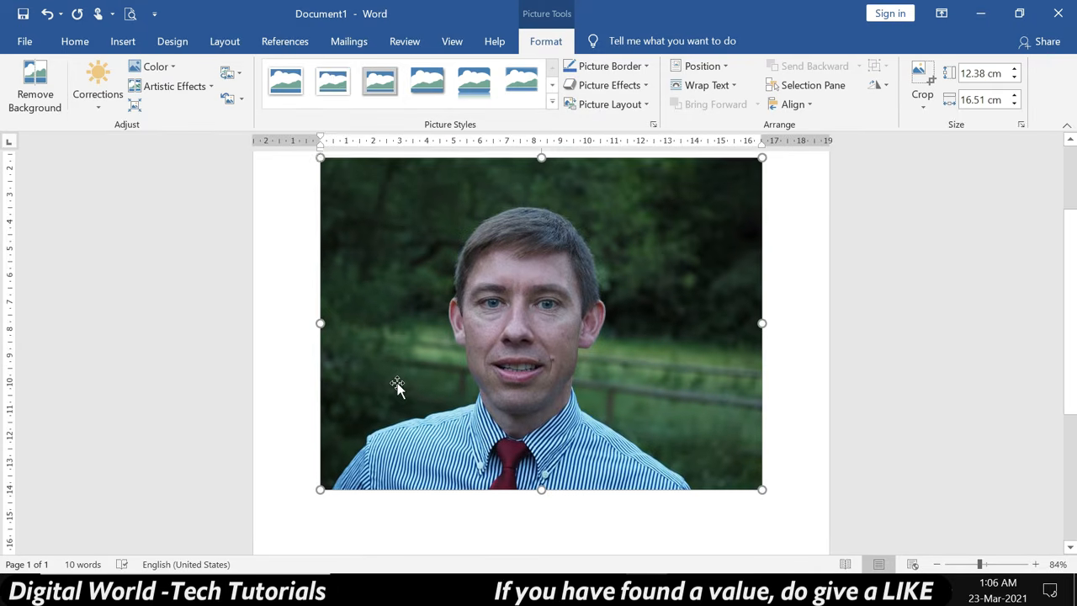
scroll(395, 401, up, 1)
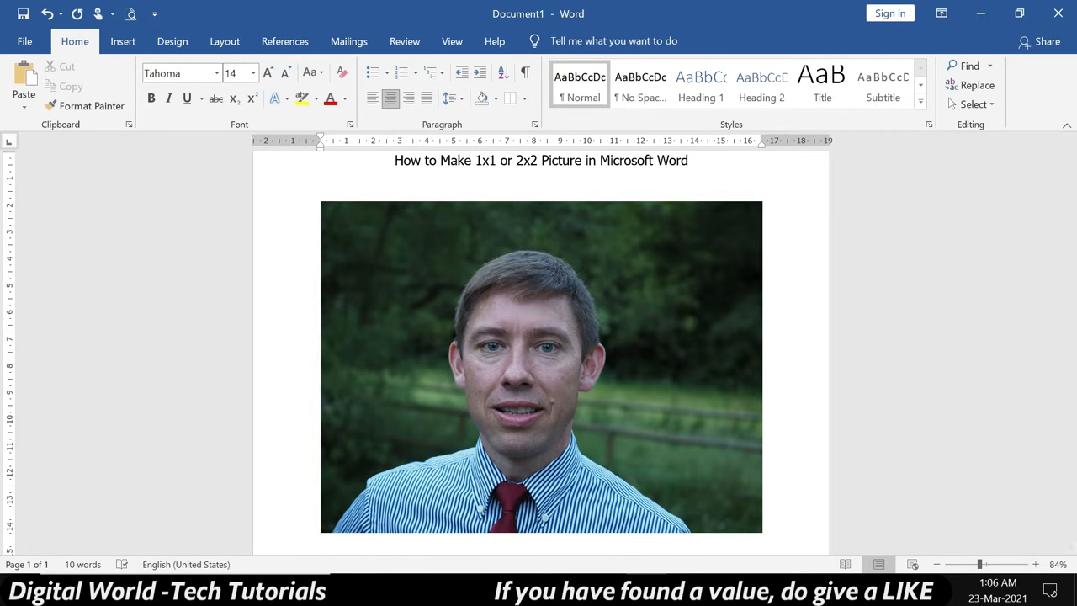
scroll(690, 356, up, 2)
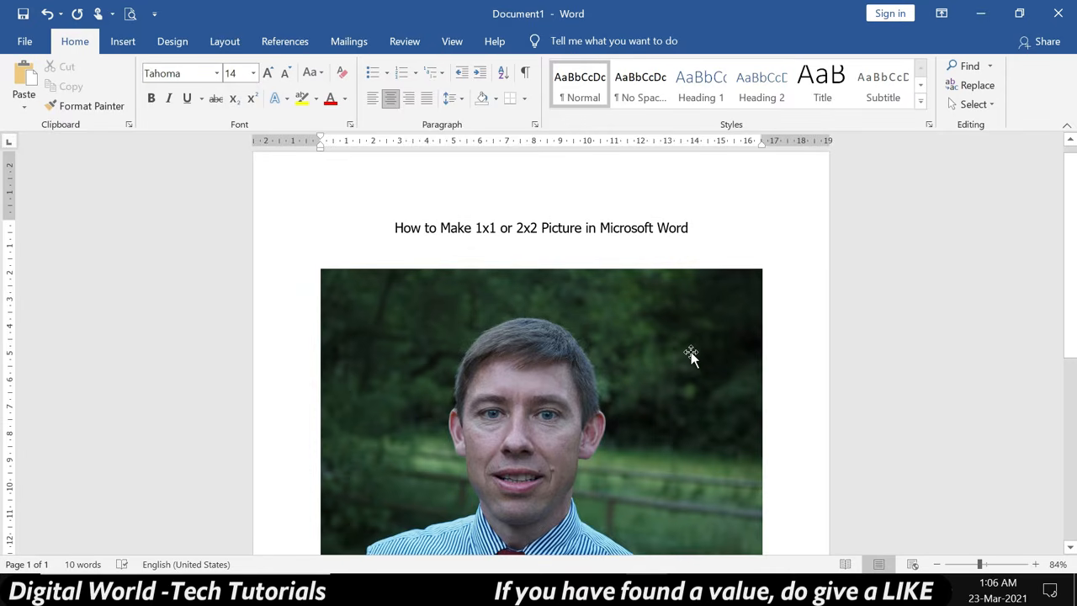
scroll(619, 316, down, 1)
Select the picture and set the measurement units to inches in the advanced display options
click(619, 317)
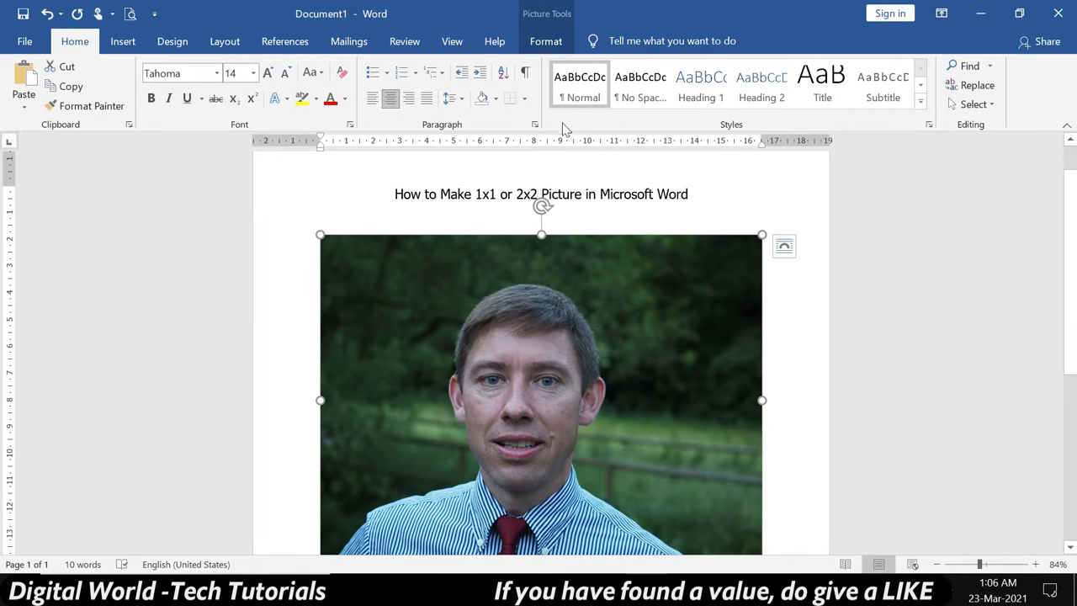
click(548, 44)
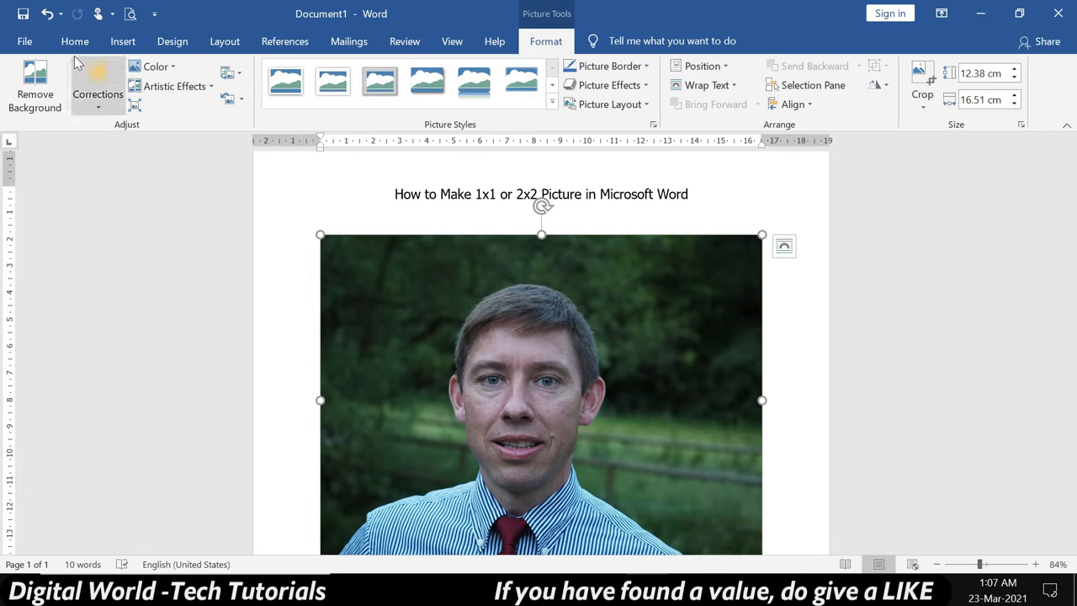
click(26, 42)
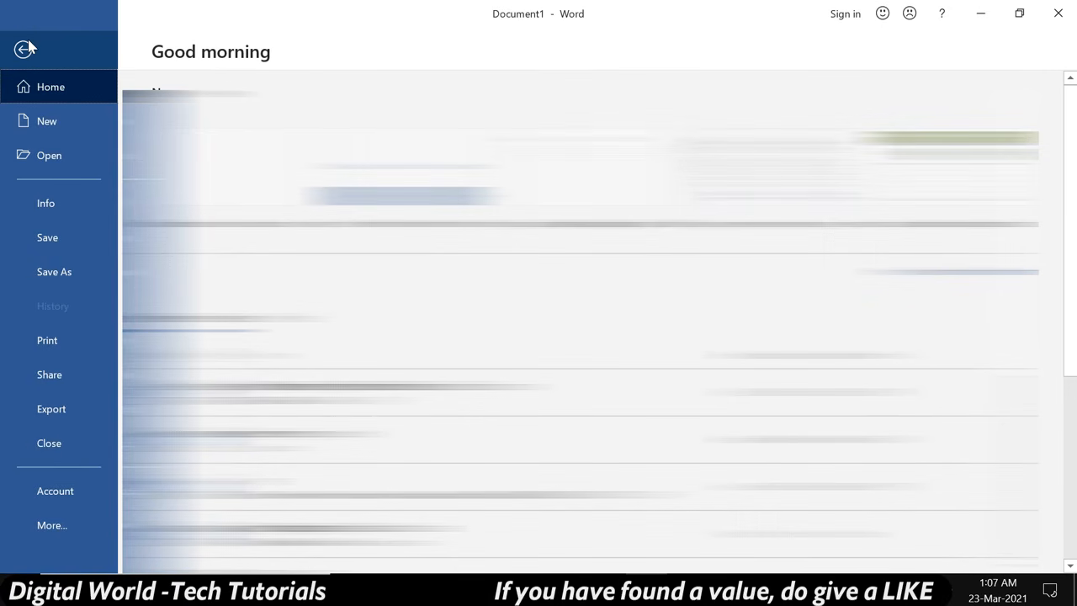
click(50, 538)
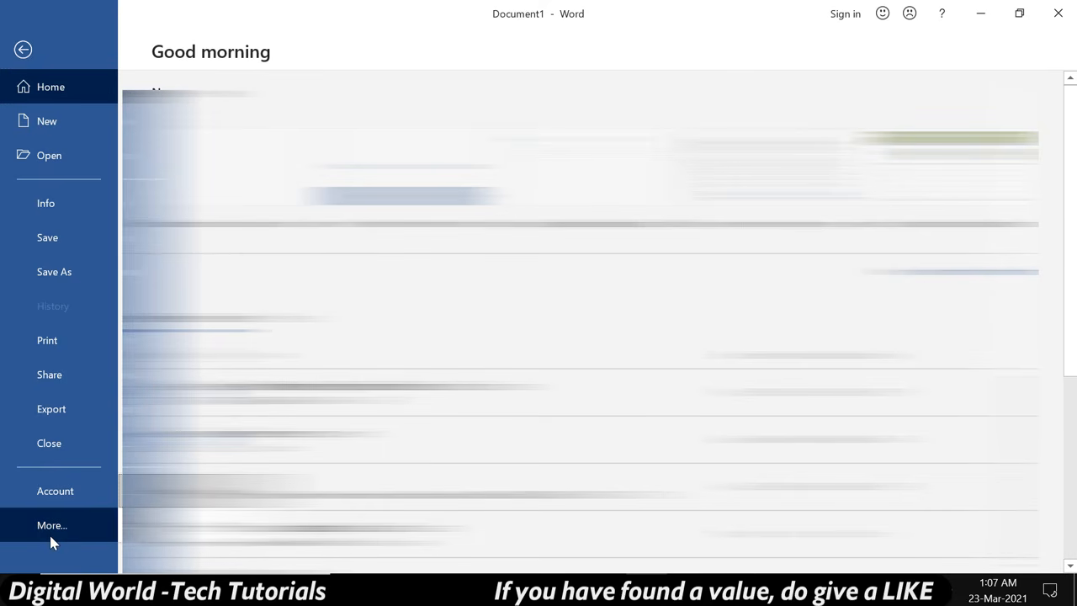
click(193, 538)
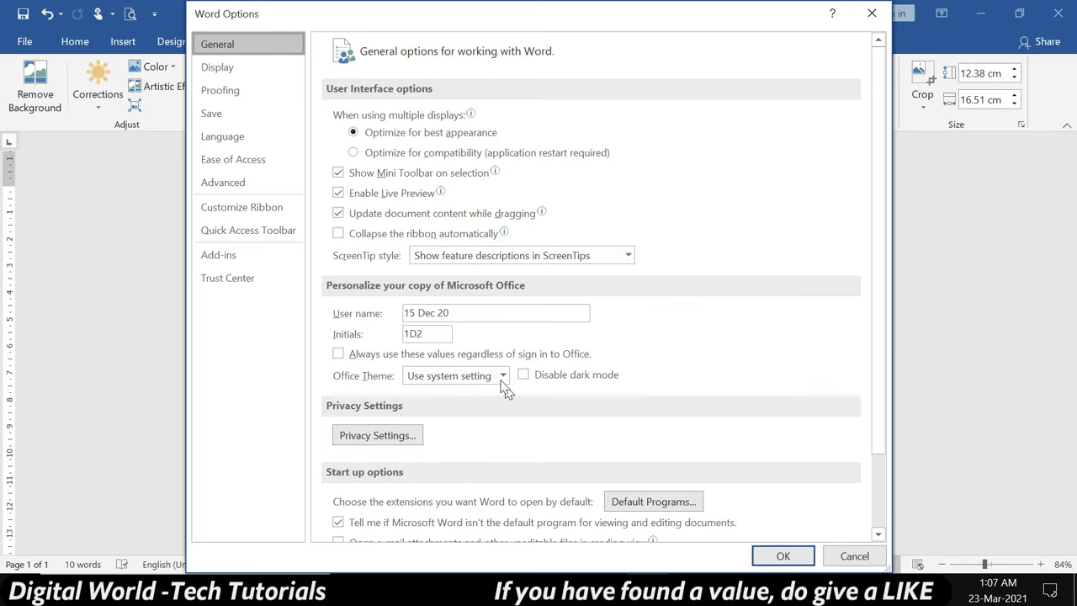
click(244, 176)
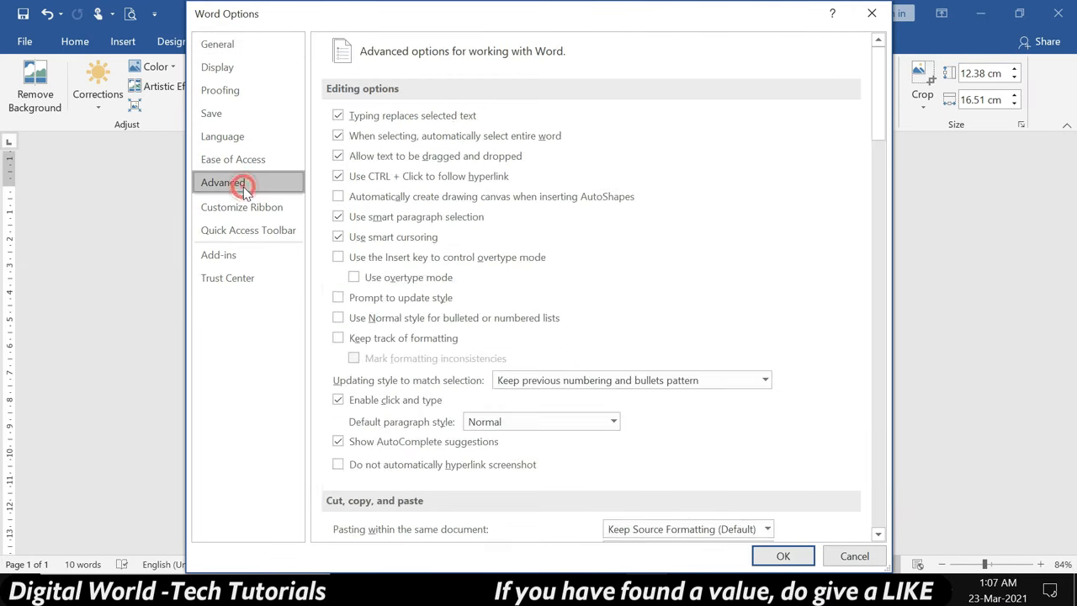
scroll(494, 161, down, 8)
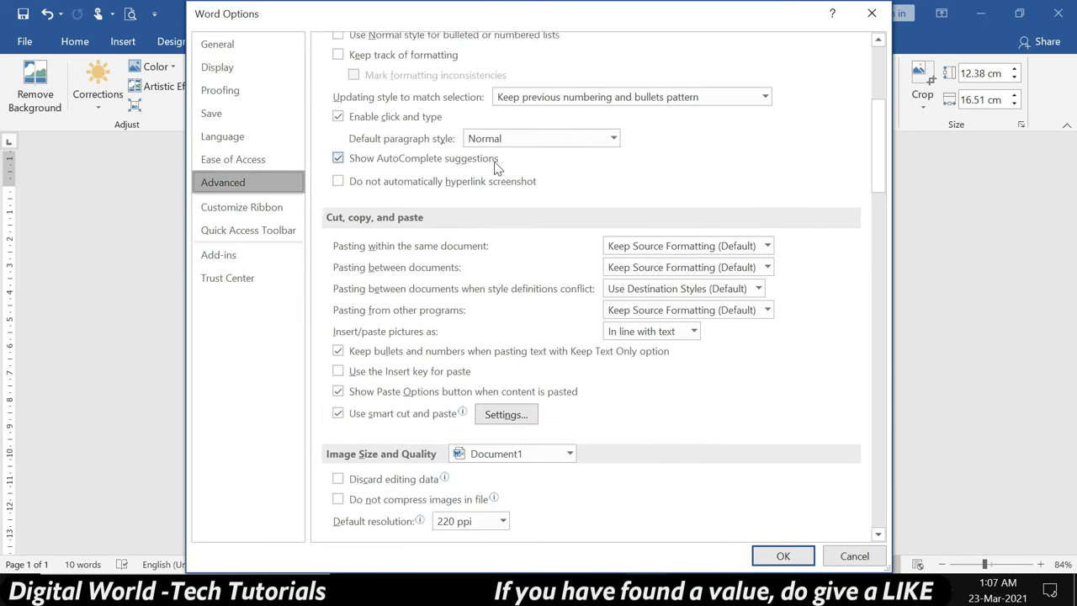
scroll(495, 169, down, 4)
scroll(361, 409, down, 6)
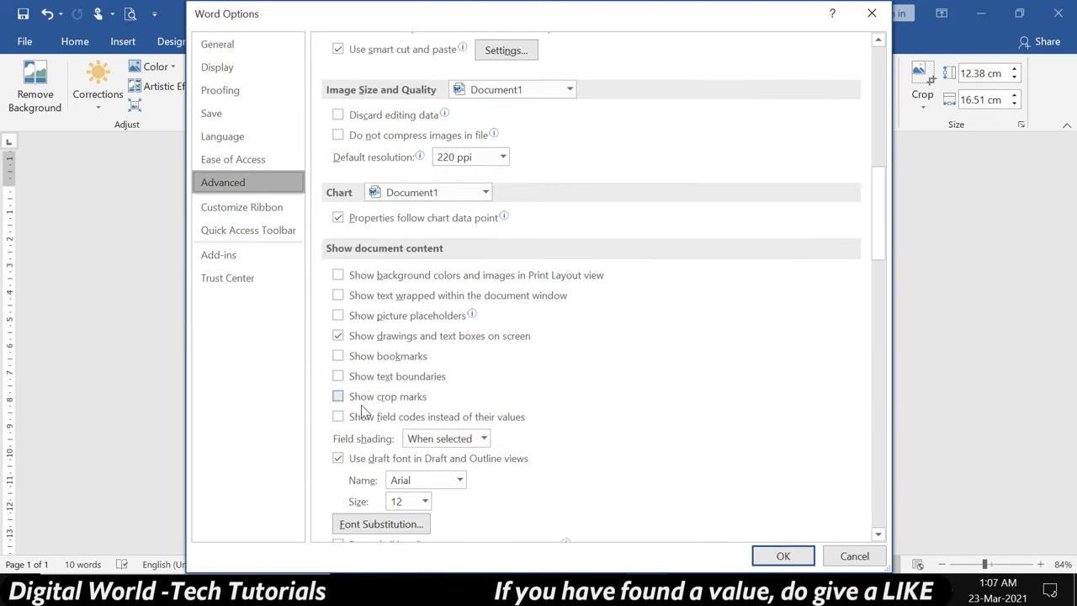
scroll(361, 409, down, 4)
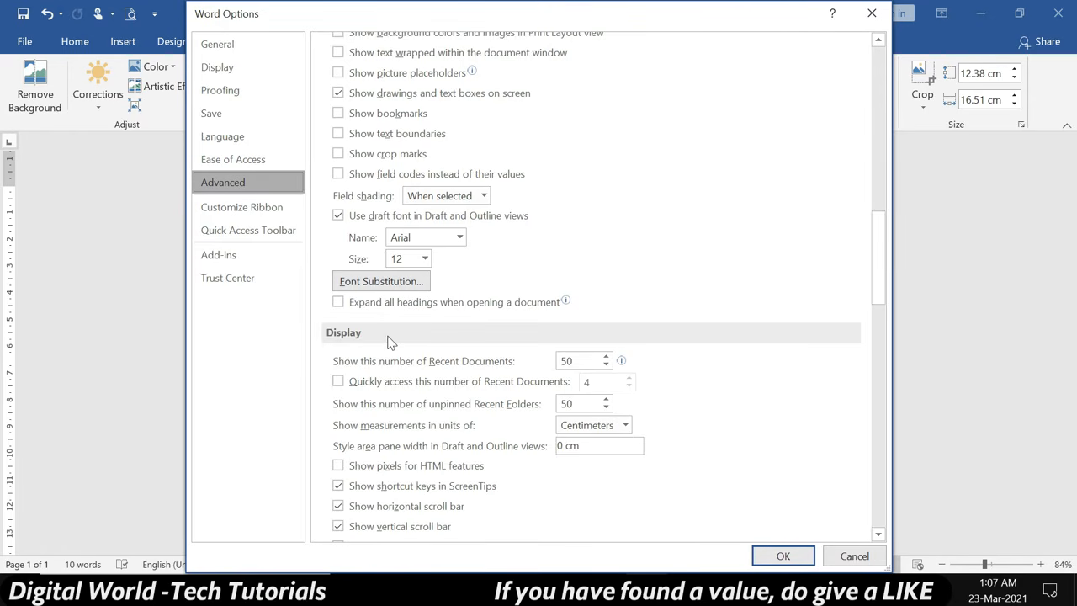
scroll(370, 341, down, 1)
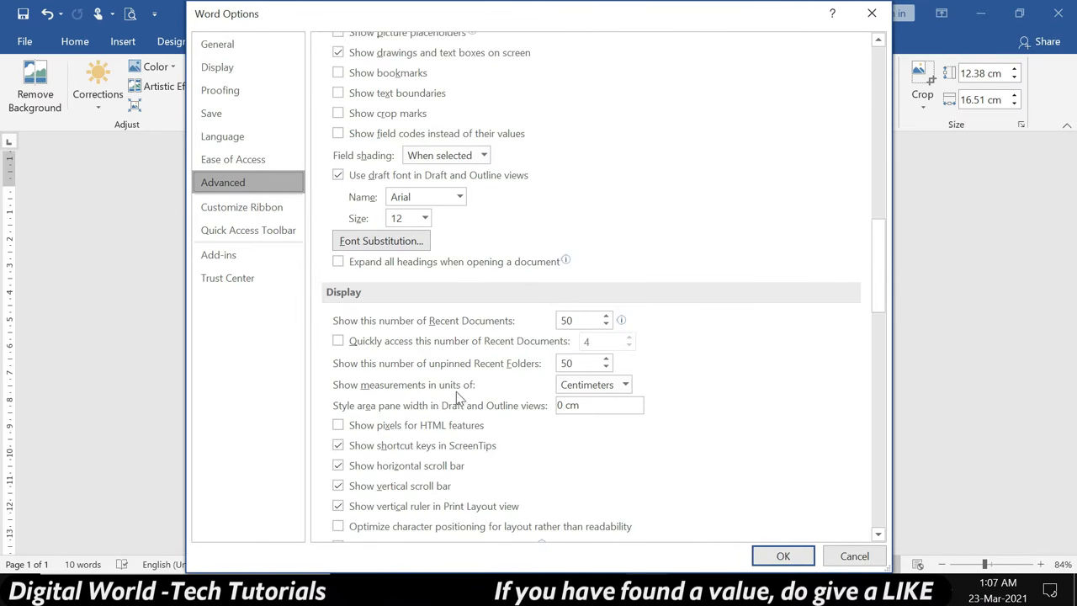
click(625, 384)
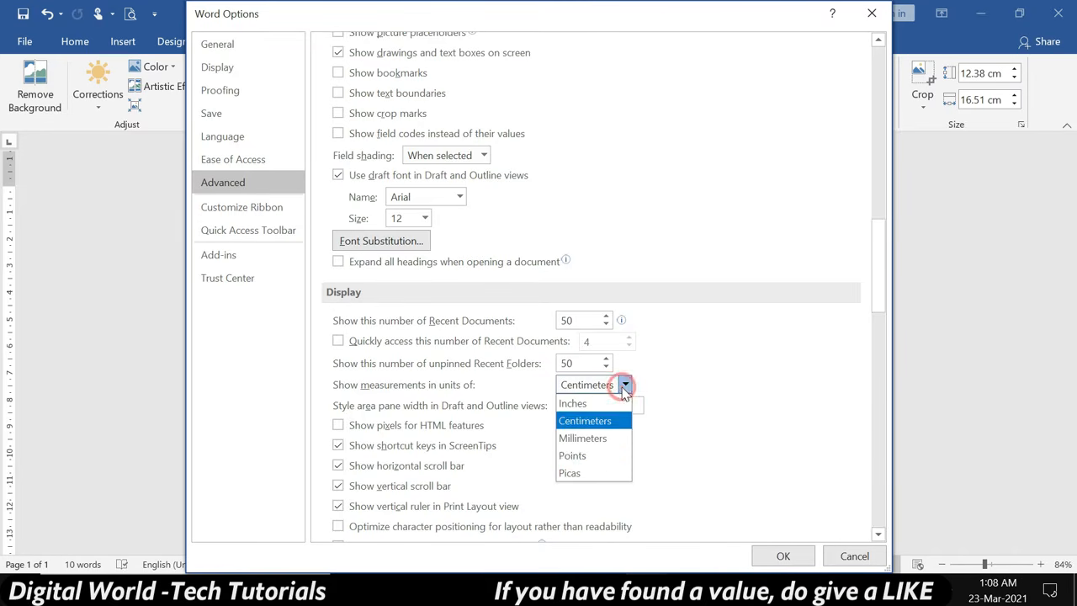
click(588, 420)
click(782, 556)
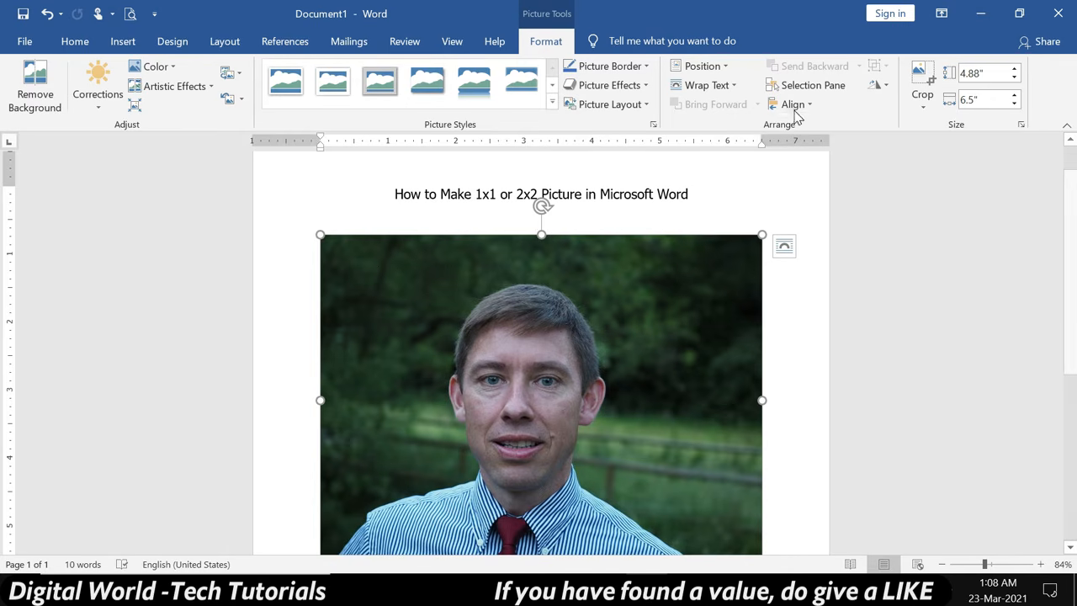
Crop the portrait at its upper, right and left edges to about 4.24" high by 5.26" wide
click(922, 100)
click(936, 130)
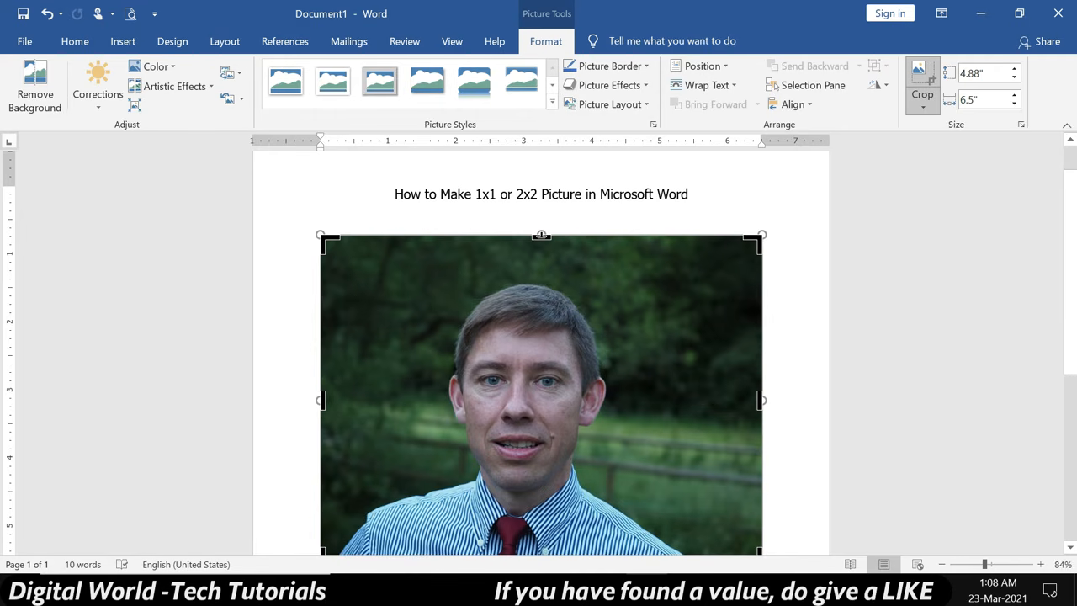
drag(541, 235, 541, 259)
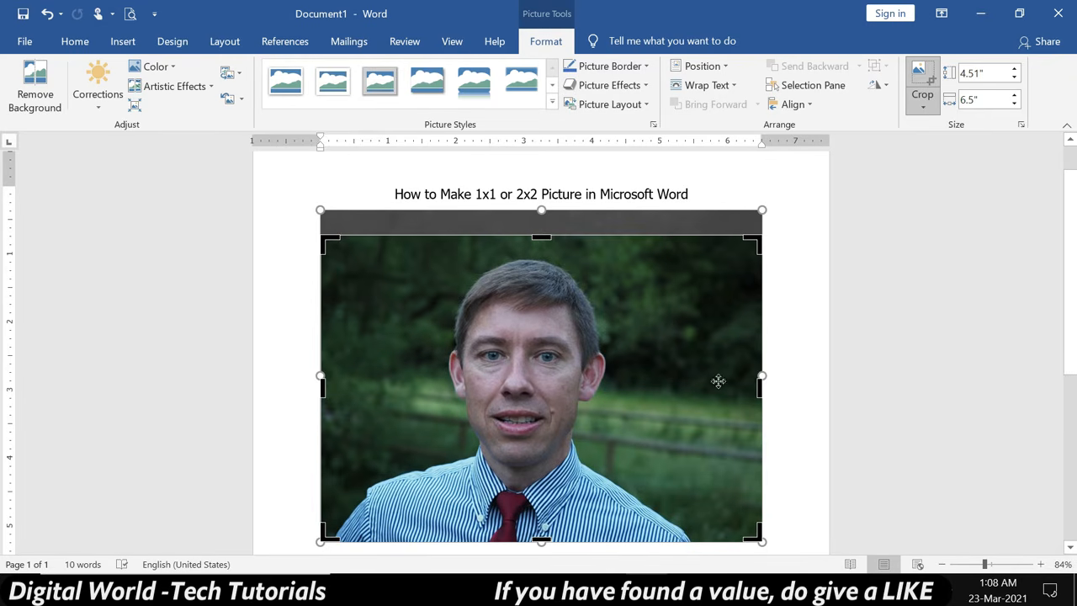
drag(759, 383, 691, 384)
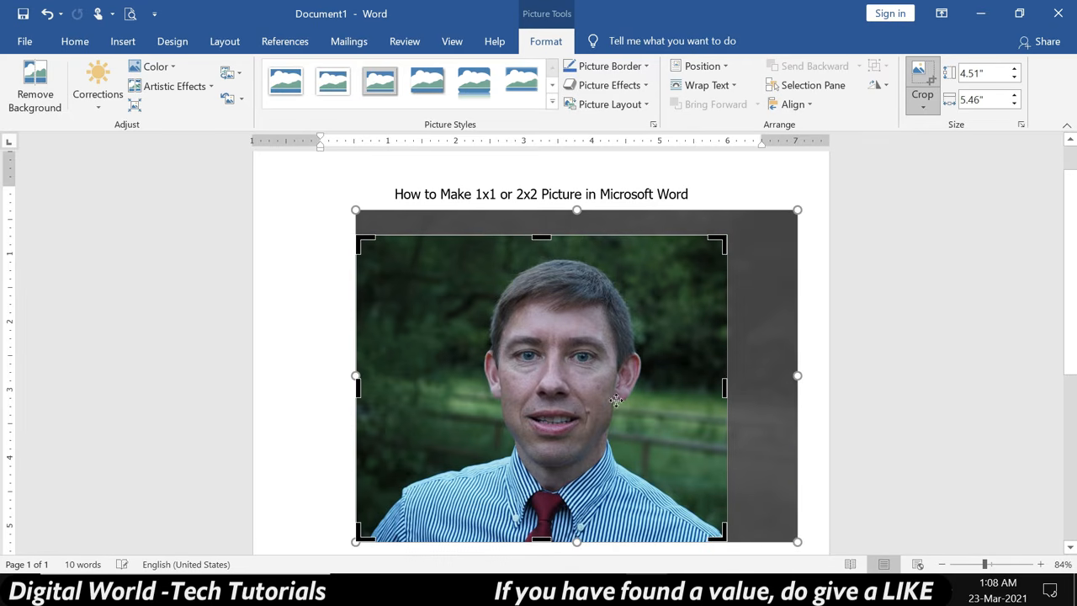
drag(358, 385, 368, 386)
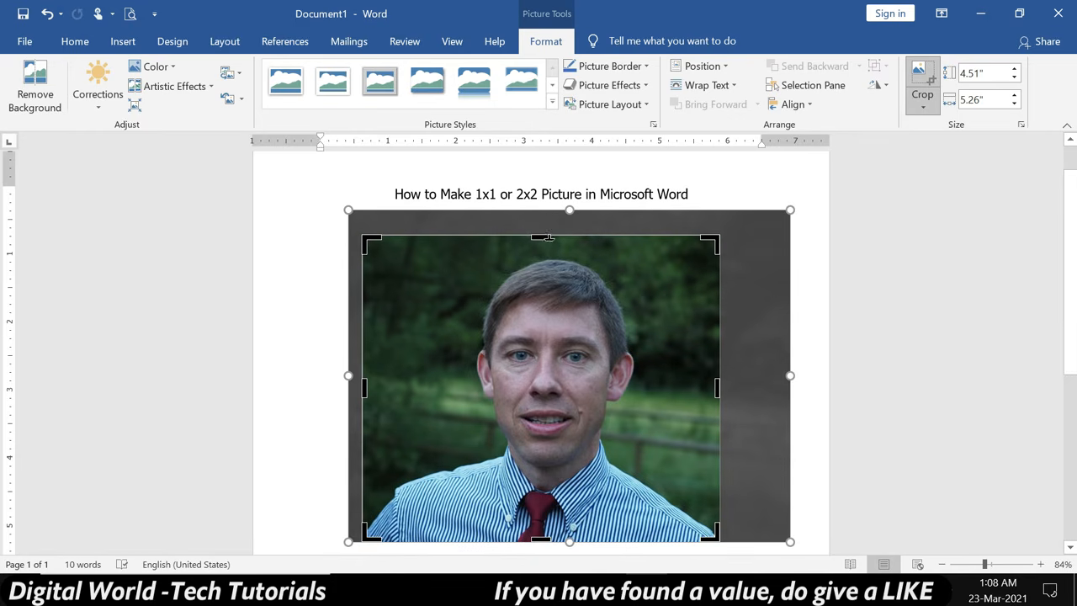
drag(542, 237, 545, 253)
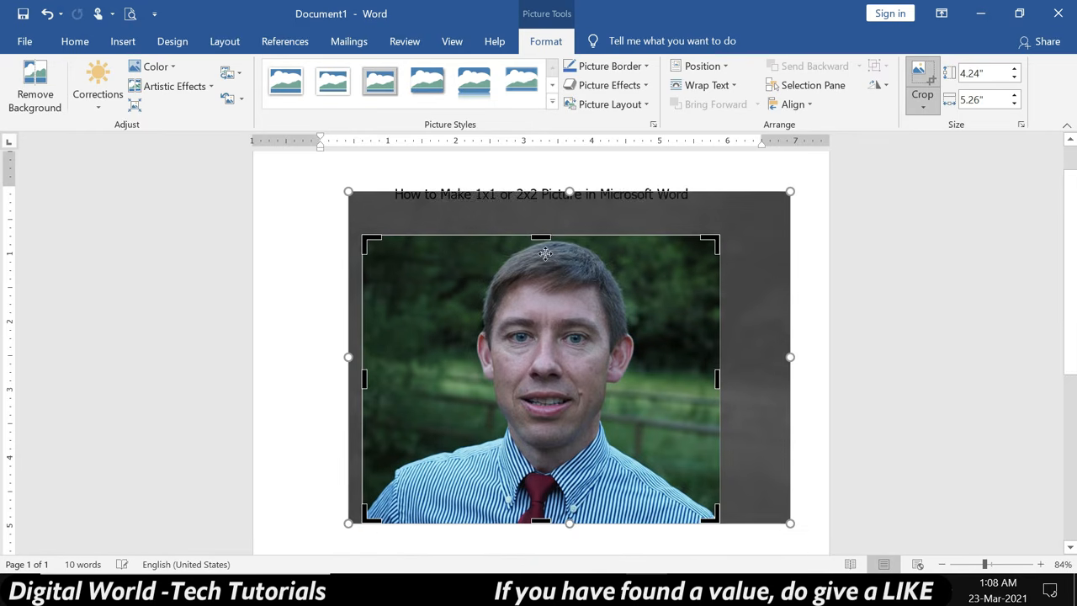
click(302, 236)
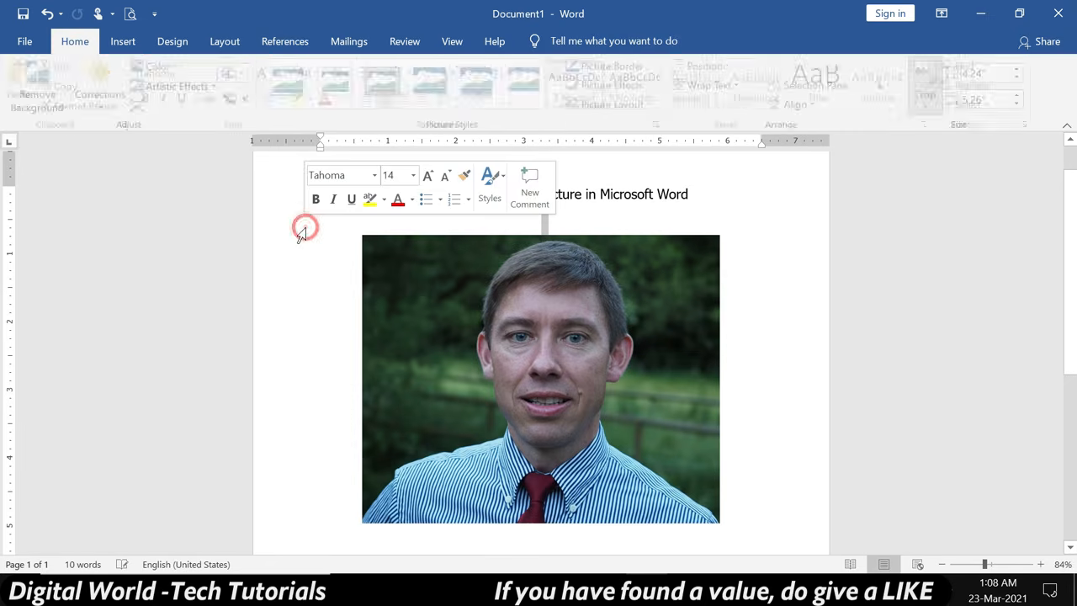
Set the cropped portrait's height to 1"
click(465, 340)
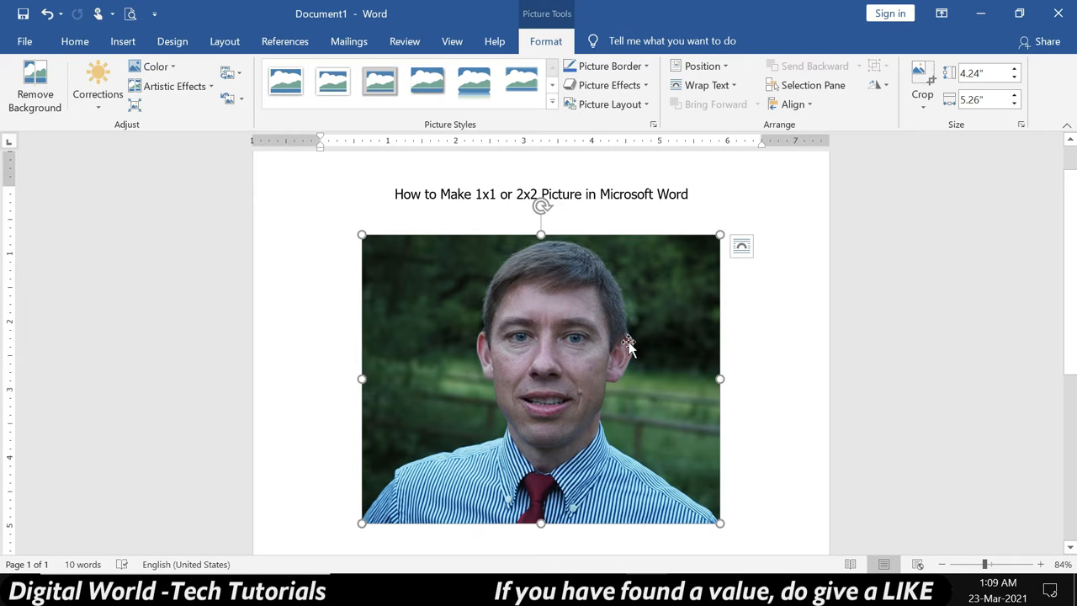
click(975, 73)
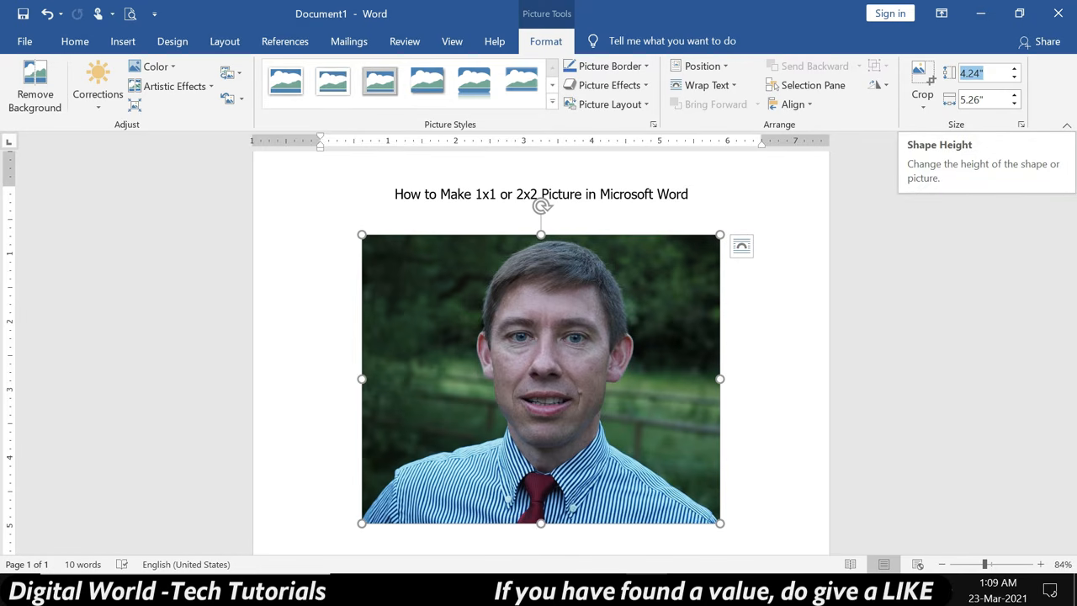
text(1)
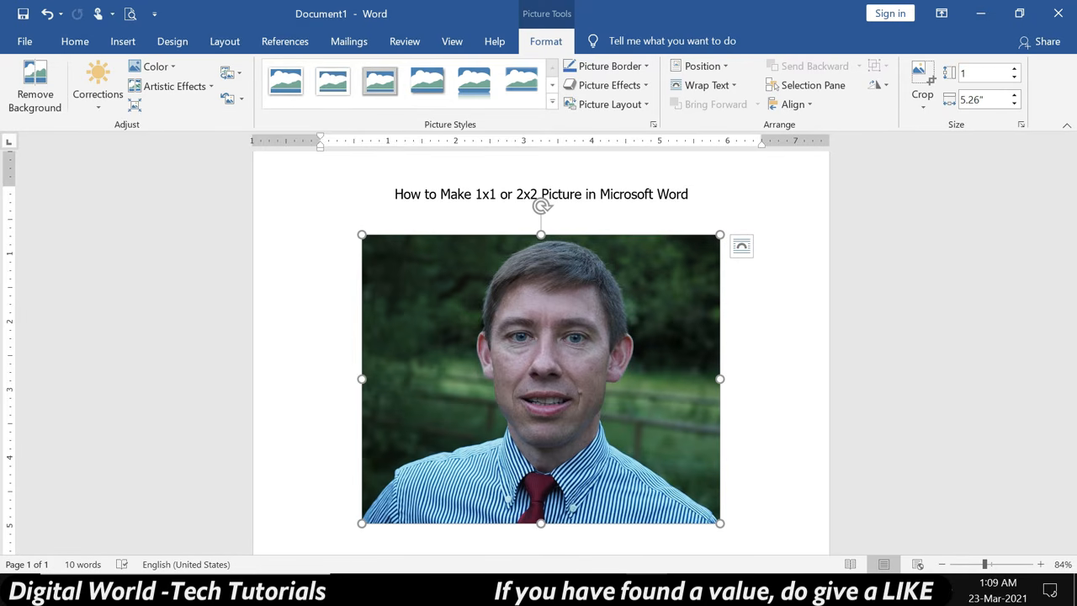
key(Return)
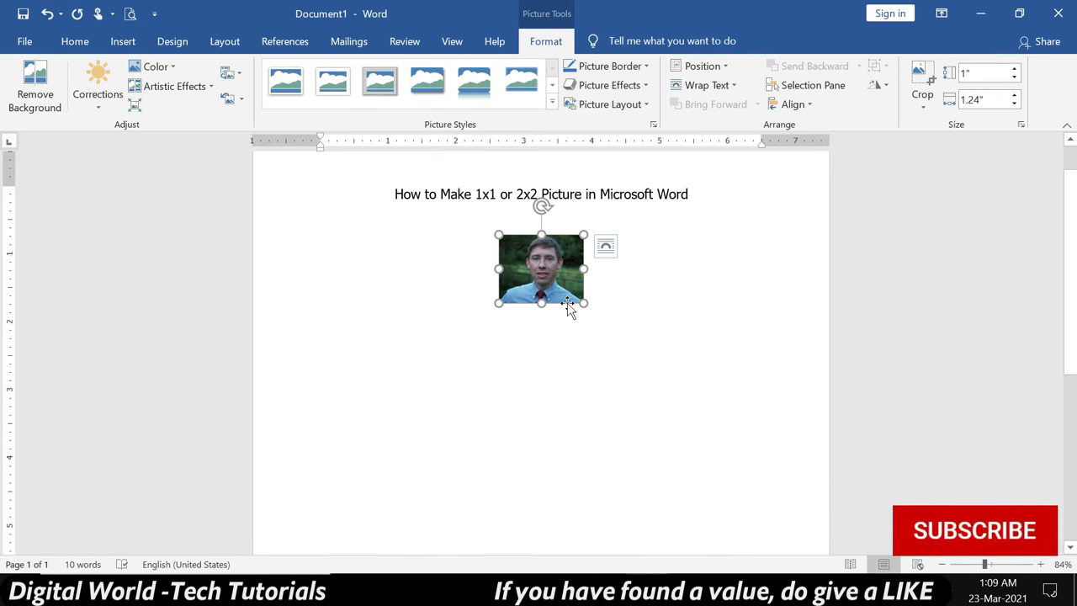
ctrl+scroll(574, 301, up, 5)
ctrl+scroll(573, 299, up, 9)
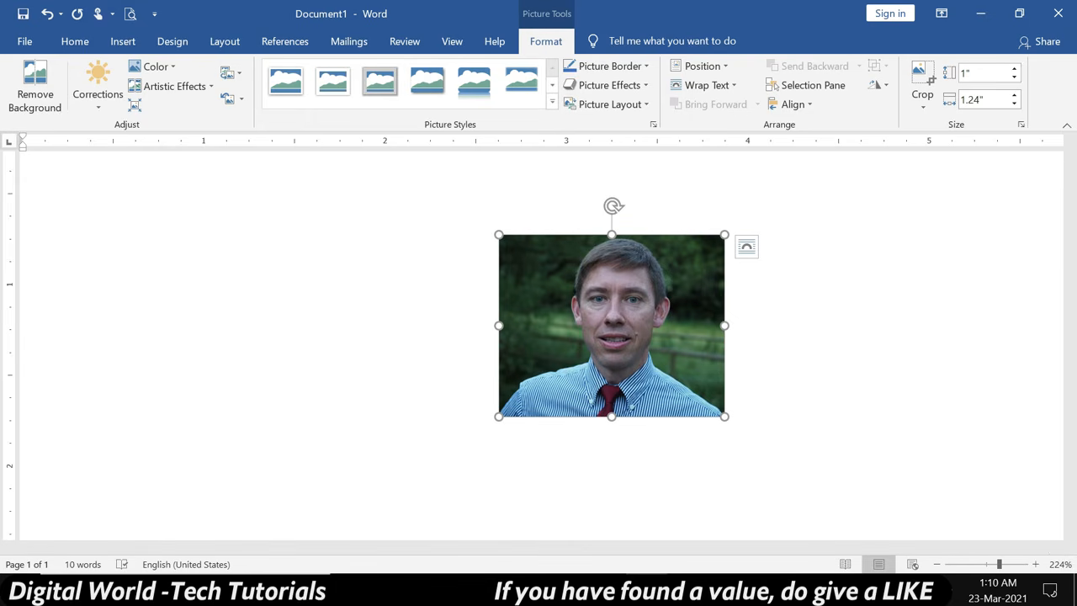
Set the cropped portrait's width to 1"
click(980, 99)
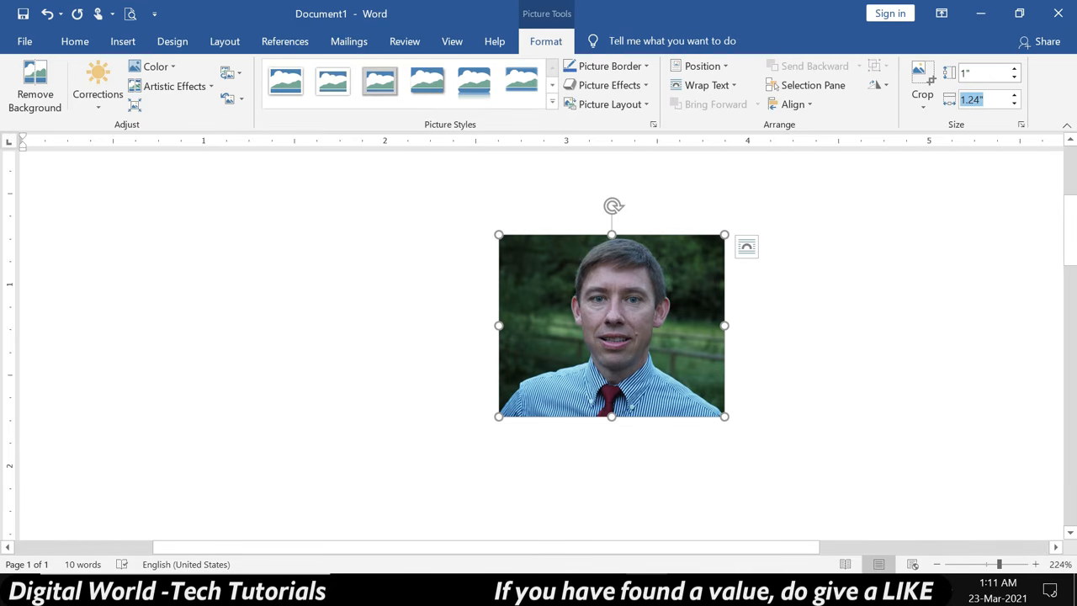
text(1)
key(Return)
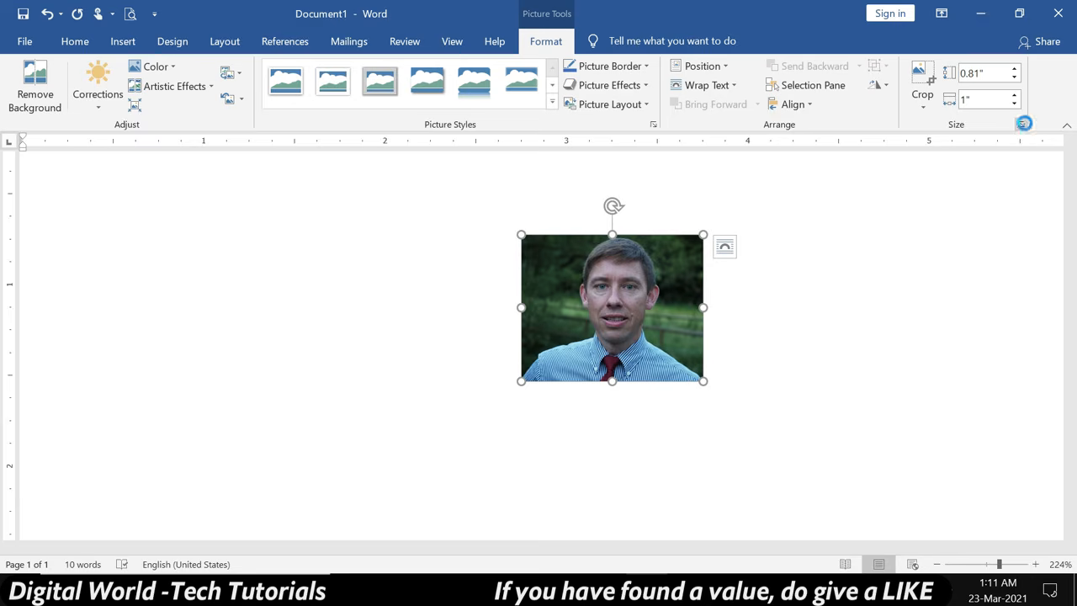
Turn off the portrait's Lock aspect ratio option in its size layout settings
click(1021, 125)
drag(434, 82, 678, 139)
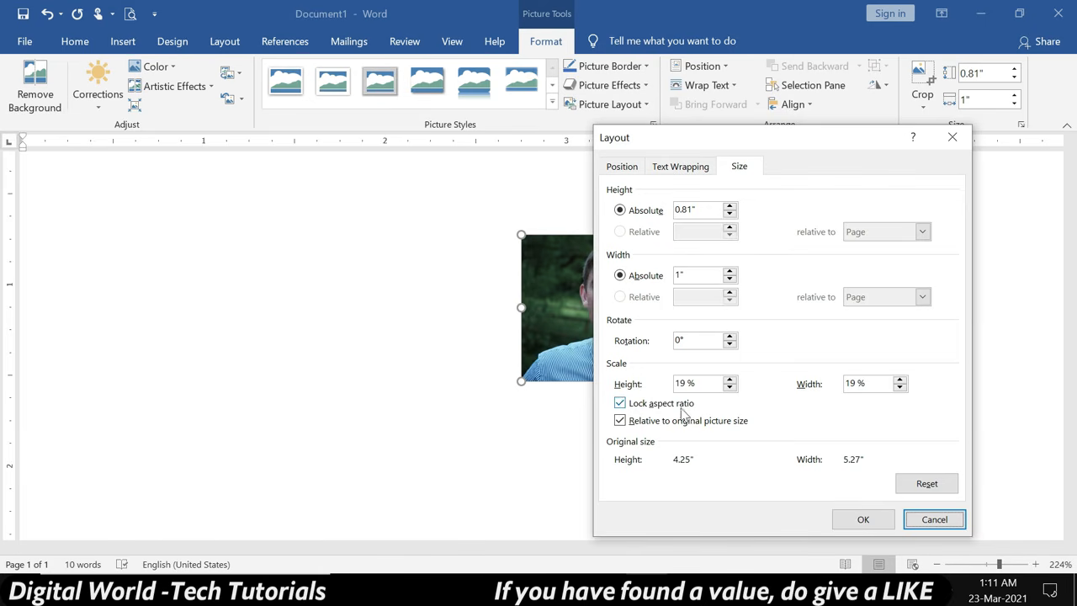
click(624, 412)
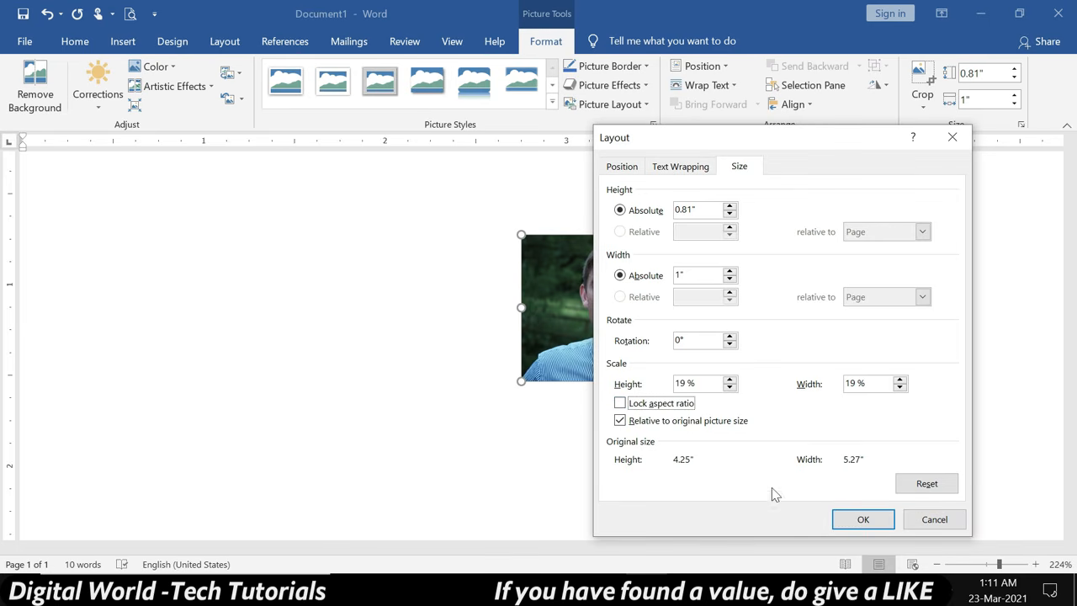
click(863, 519)
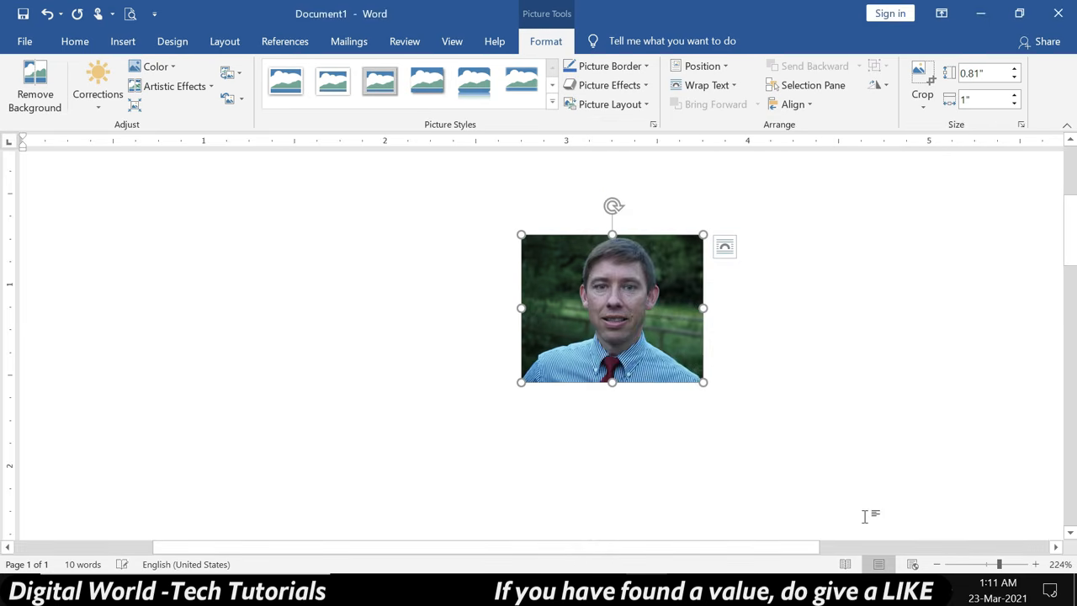
Set the portrait's height to 1" with its proportions unlocked
click(995, 73)
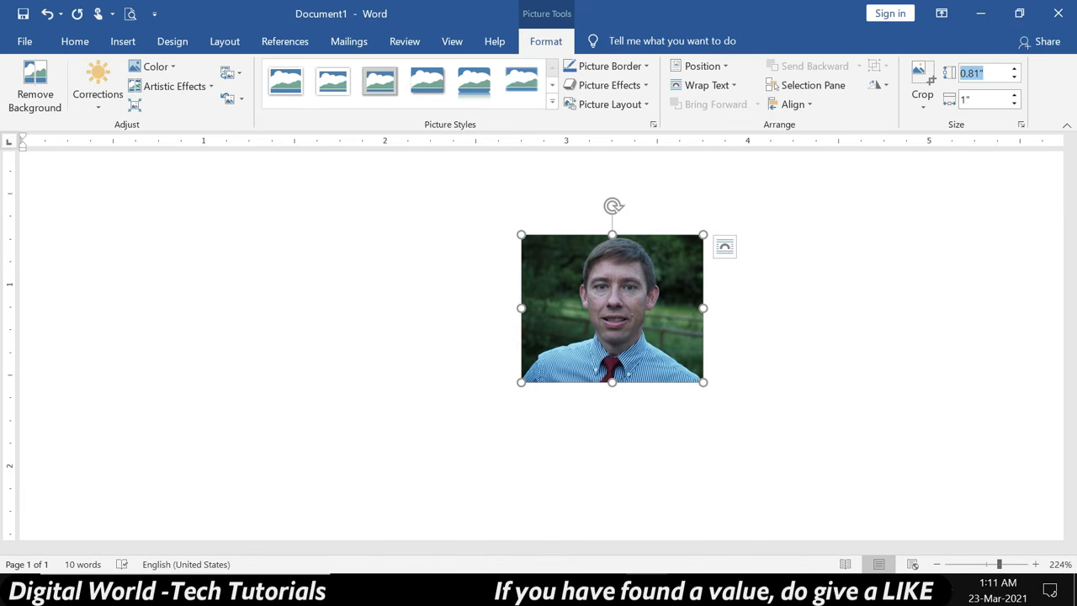
text(1)
key(Return)
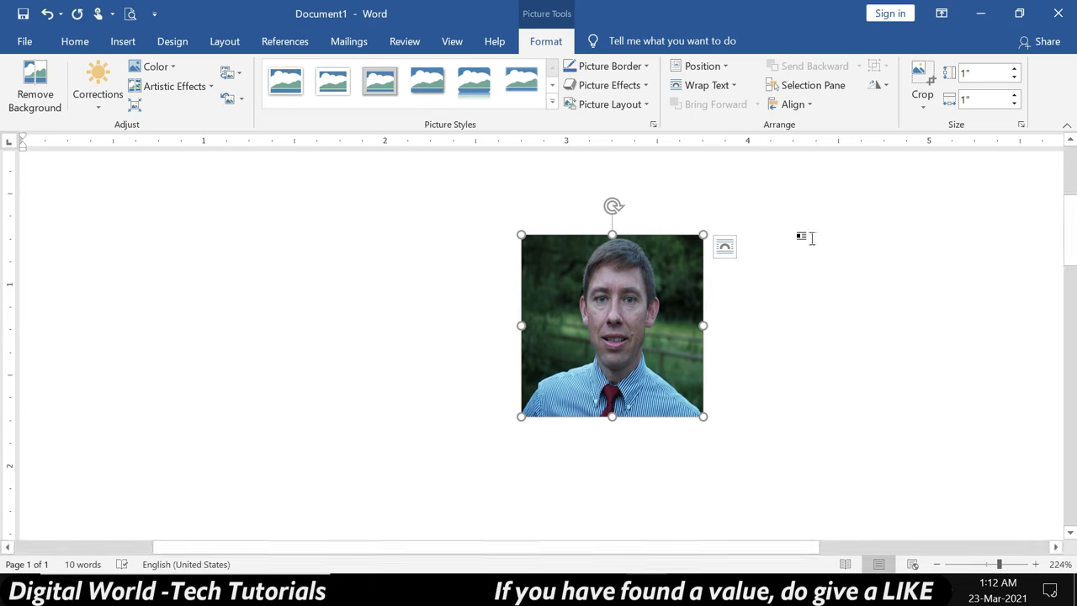
Resize the portrait to 2" high by 2" wide
click(975, 73)
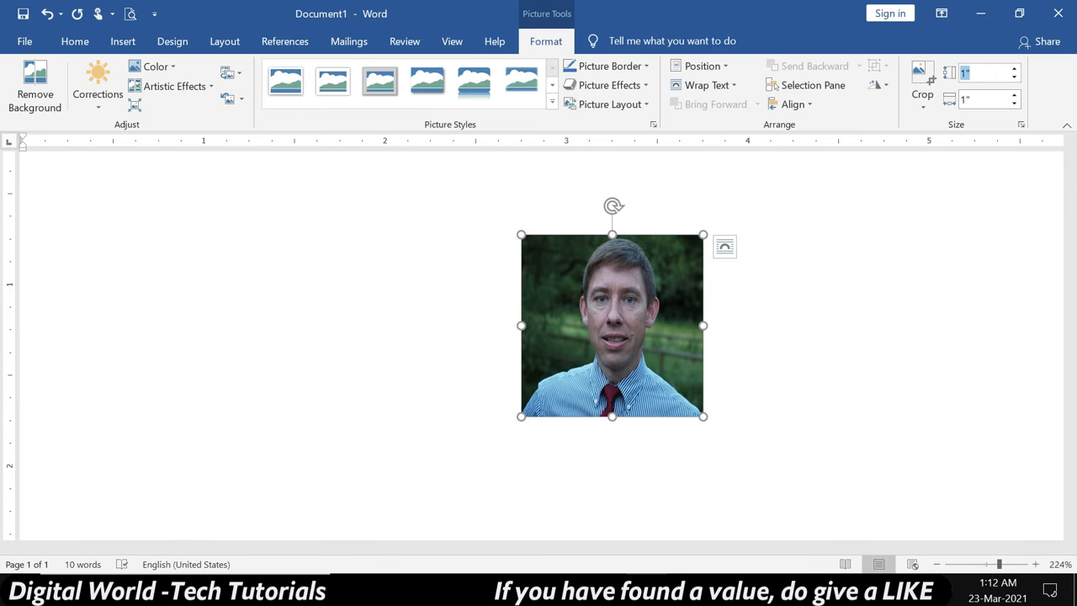
text(2)
key(Tab)
text(2)
key(Return)
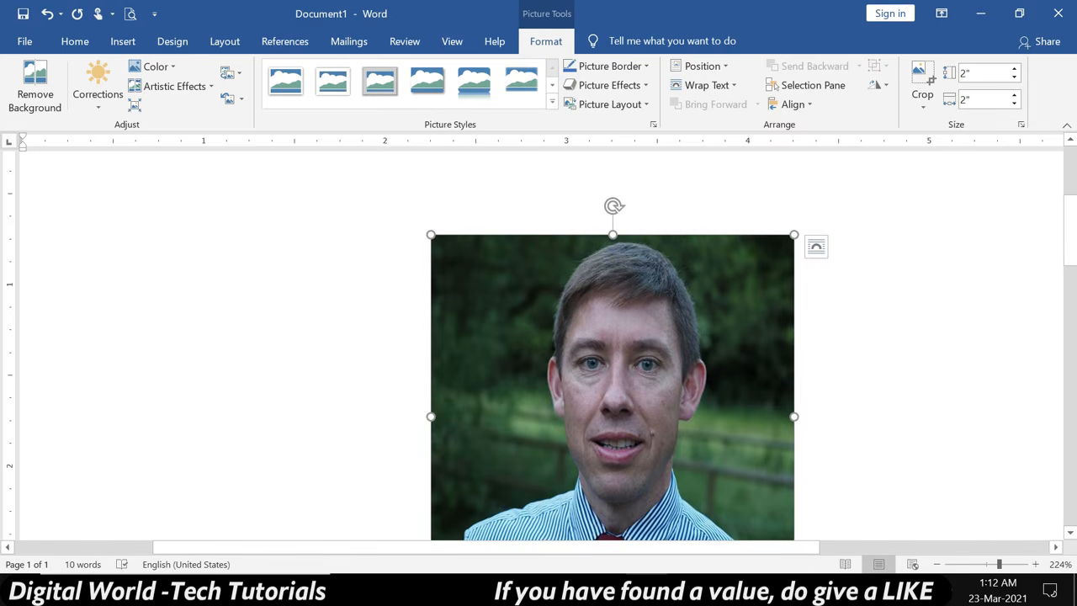
Copy the resized portrait and paste a duplicate directly beside it on the same line
scroll(929, 182, down, 1)
scroll(930, 202, down, 2)
scroll(929, 255, up, 3)
scroll(930, 254, down, 1)
scroll(920, 249, down, 1)
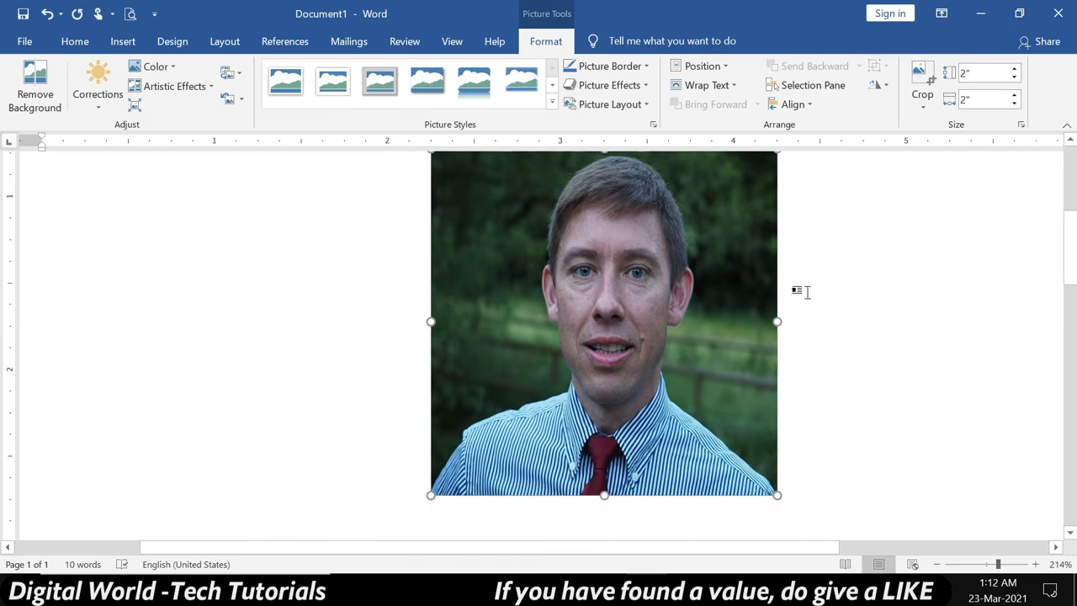
scroll(652, 317, up, 1)
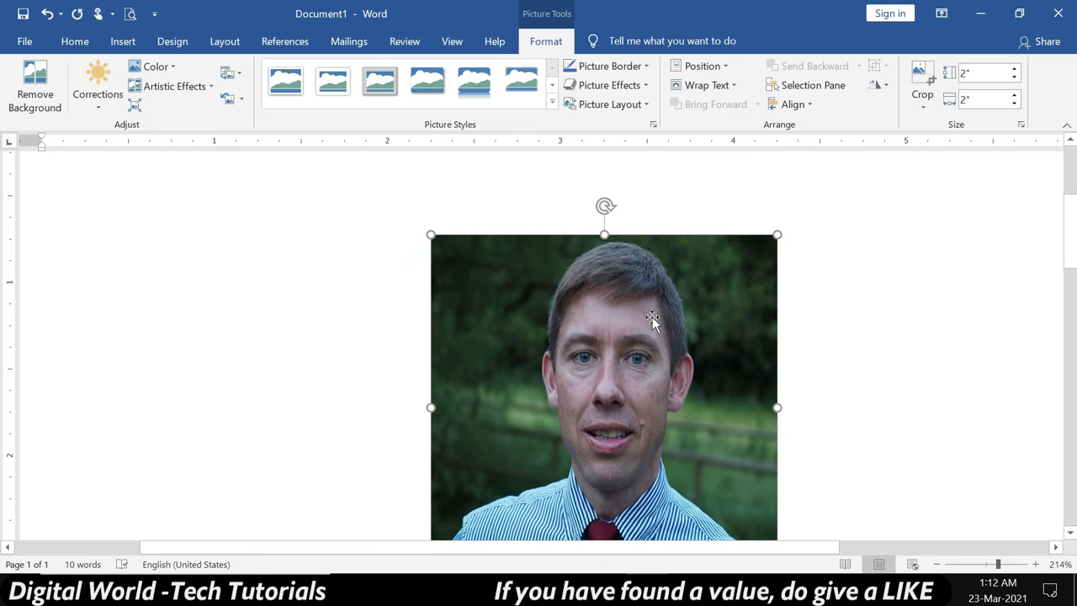
key(ctrl+v)
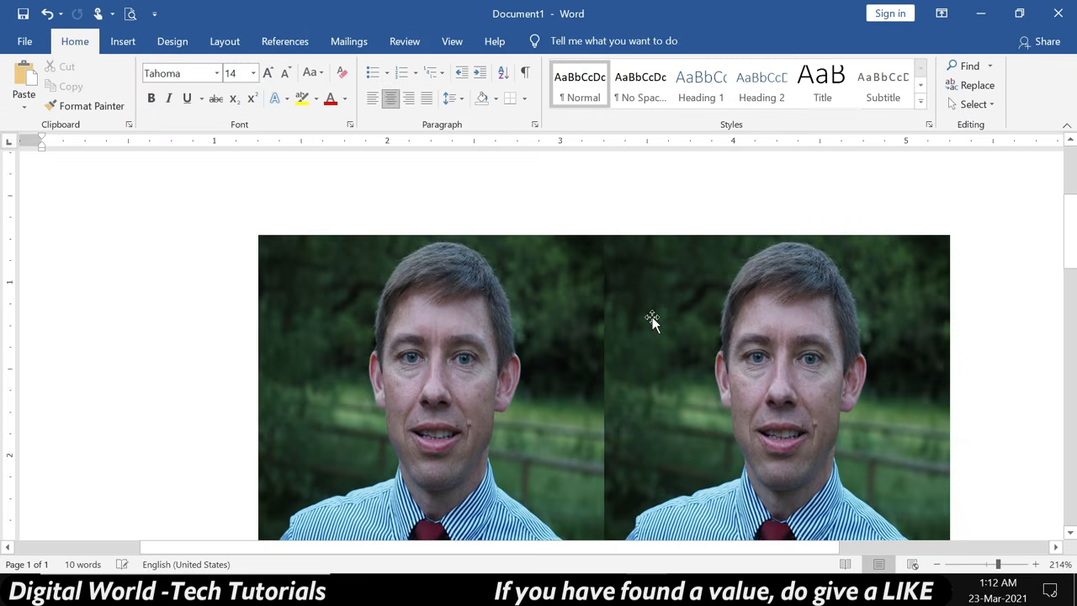
Resize the first of the two side-by-side portraits to 1" high by 1" wide
click(491, 325)
click(968, 73)
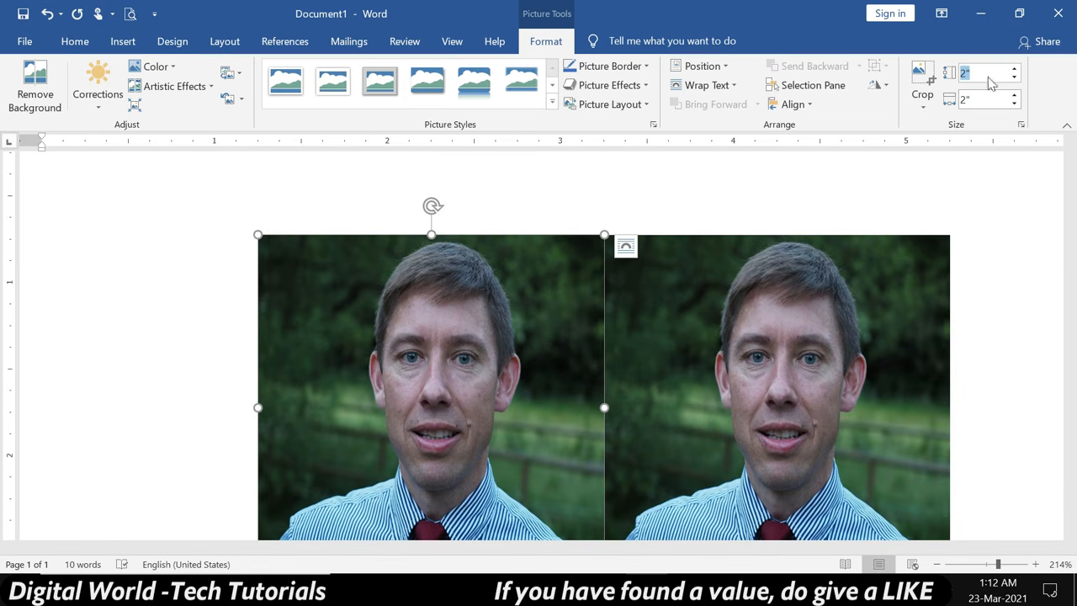
text(1)
key(Tab)
text(1)
key(Return)
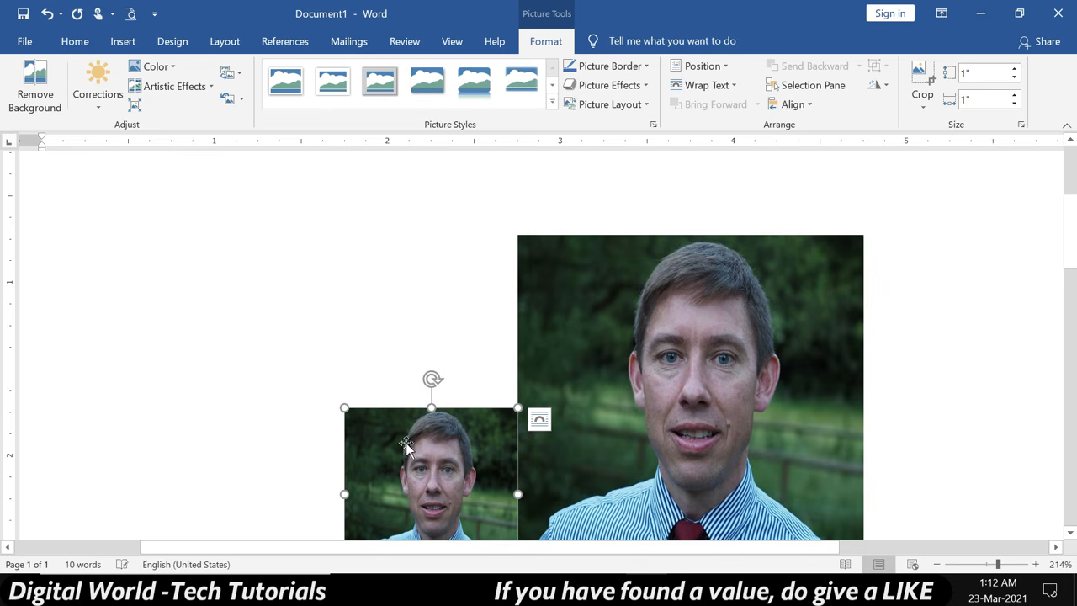
Apply Square text wrapping to the 1" portrait and move it up and away from the larger portrait, under the title
click(540, 419)
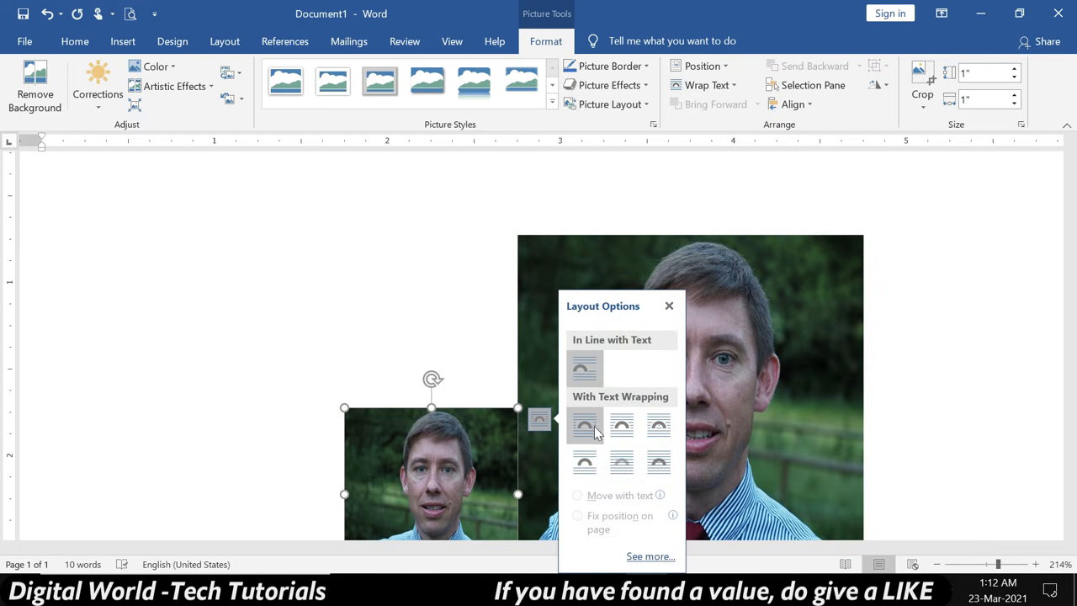
click(580, 426)
drag(429, 517, 367, 354)
scroll(497, 429, down, 1)
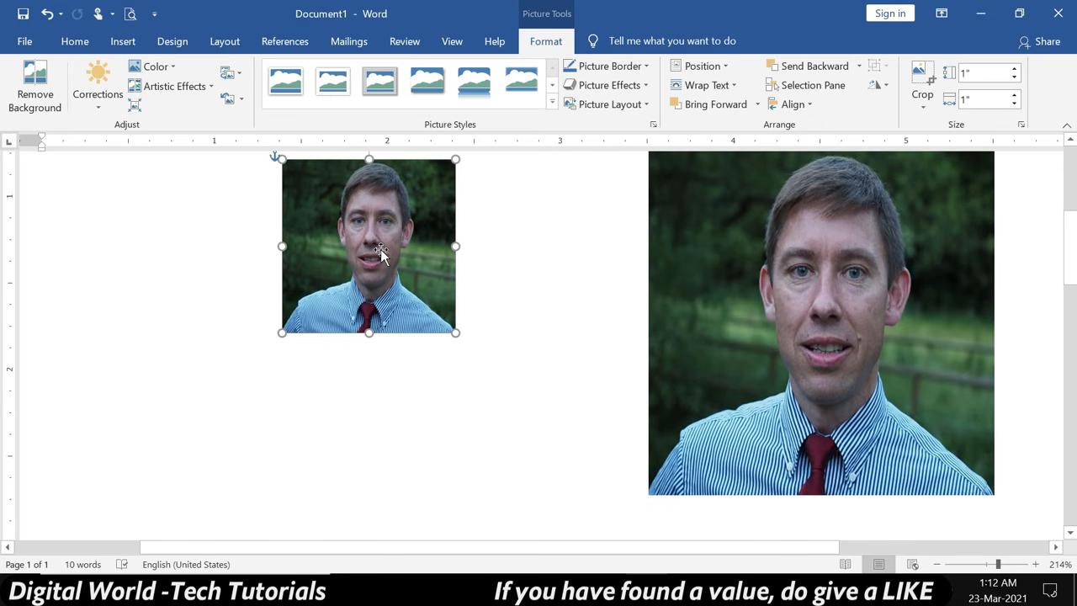
ctrl+scroll(461, 379, down, 4)
ctrl+scroll(461, 379, down, 4)
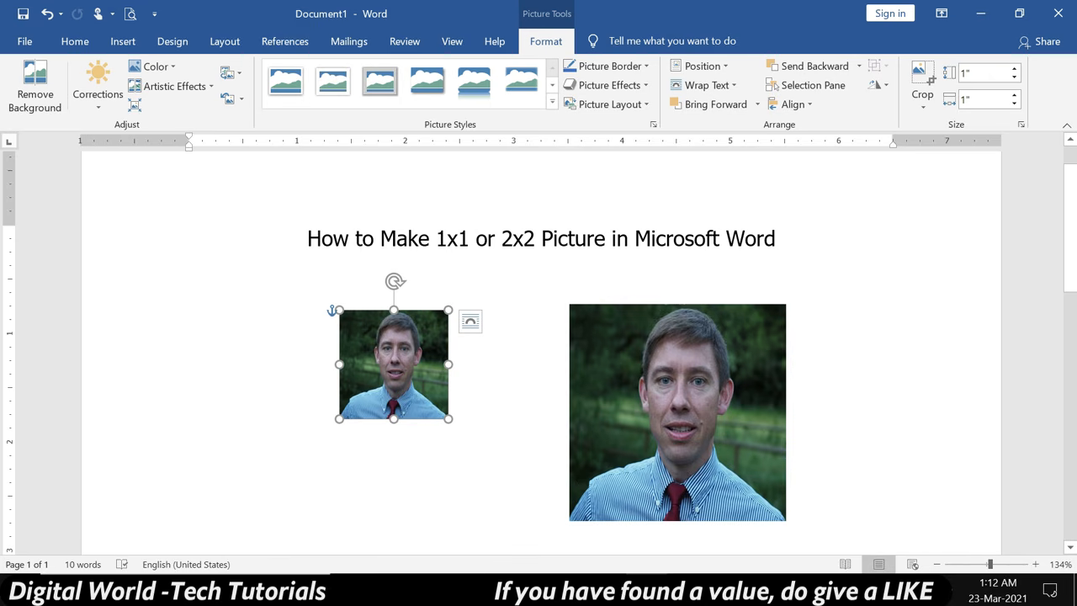